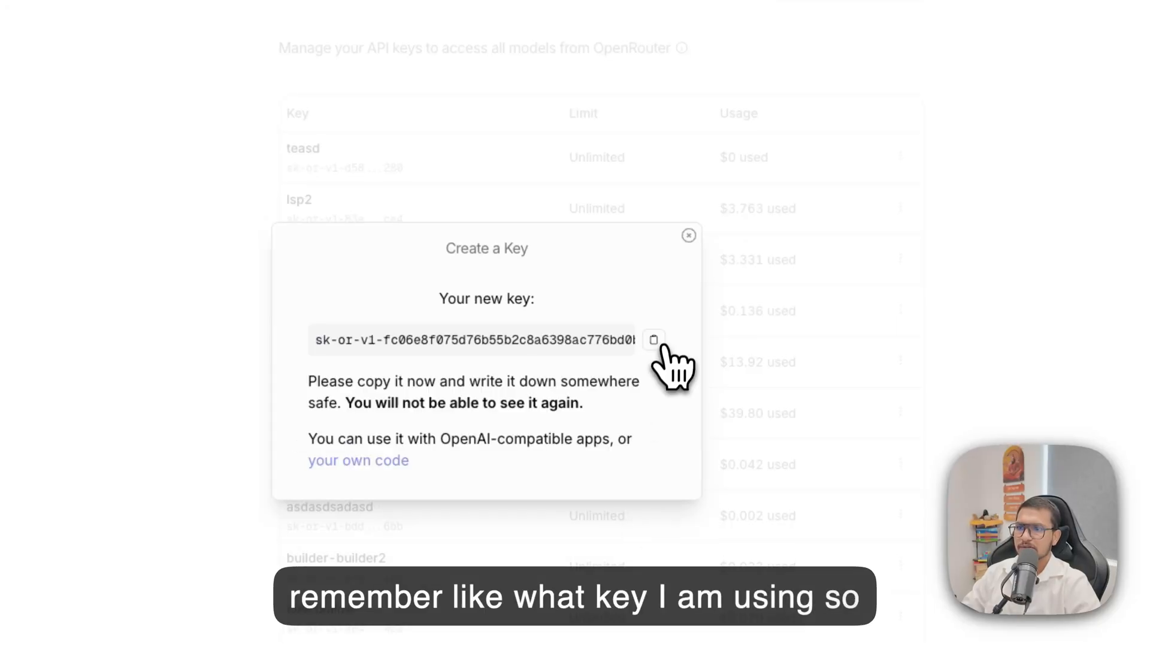
# Copy the new OpenRouter API key and save it as the OpenRouter API key in the Local Sites Pro settings.
pyautogui.click(275, 66)
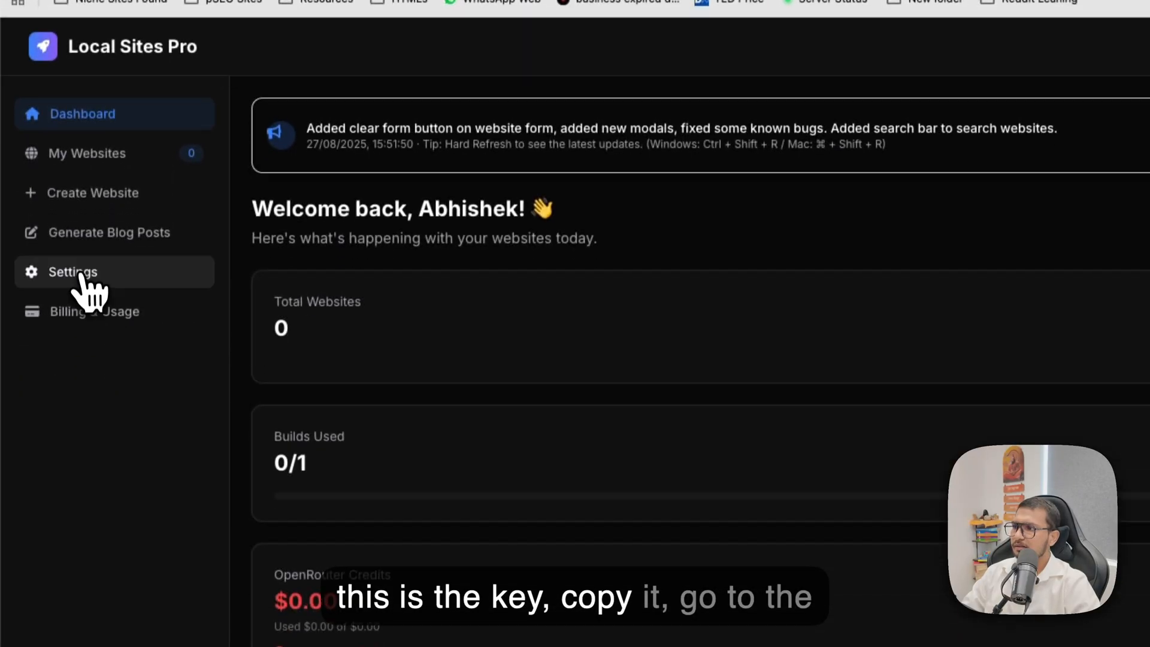
pyautogui.click(75, 389)
pyautogui.doubleClick(443, 440)
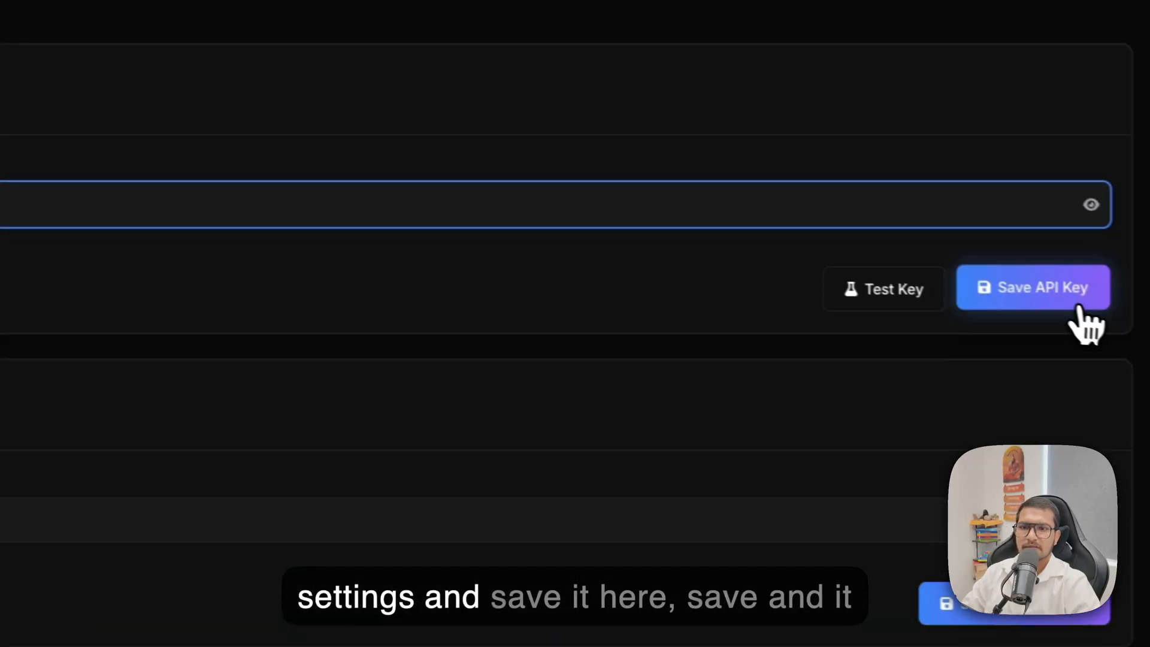
pyautogui.click(1070, 304)
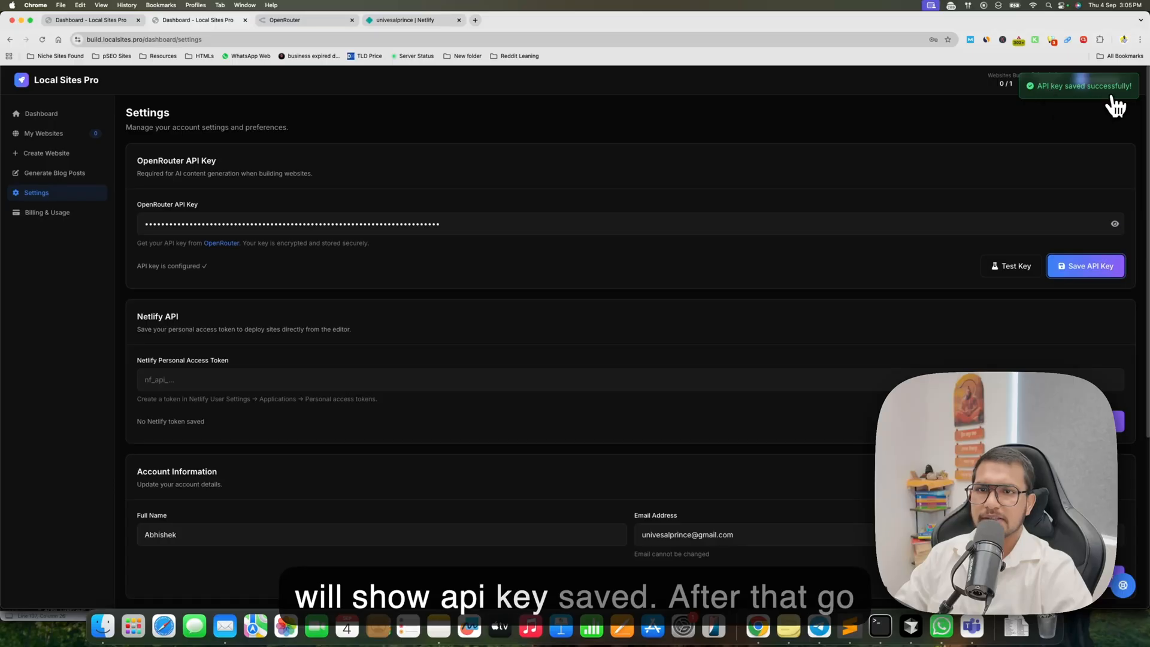
# Switch to Netlify and open the Applications section of the user settings, where personal access tokens are managed.
pyautogui.click(440, 20)
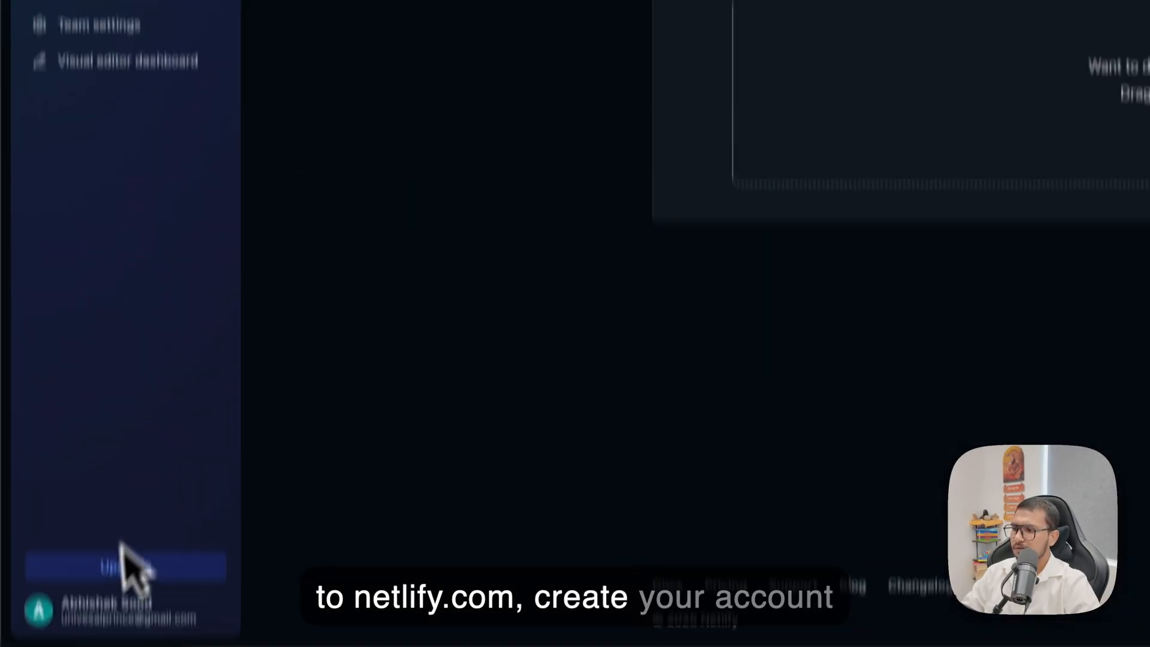
pyautogui.click(99, 534)
pyautogui.click(96, 419)
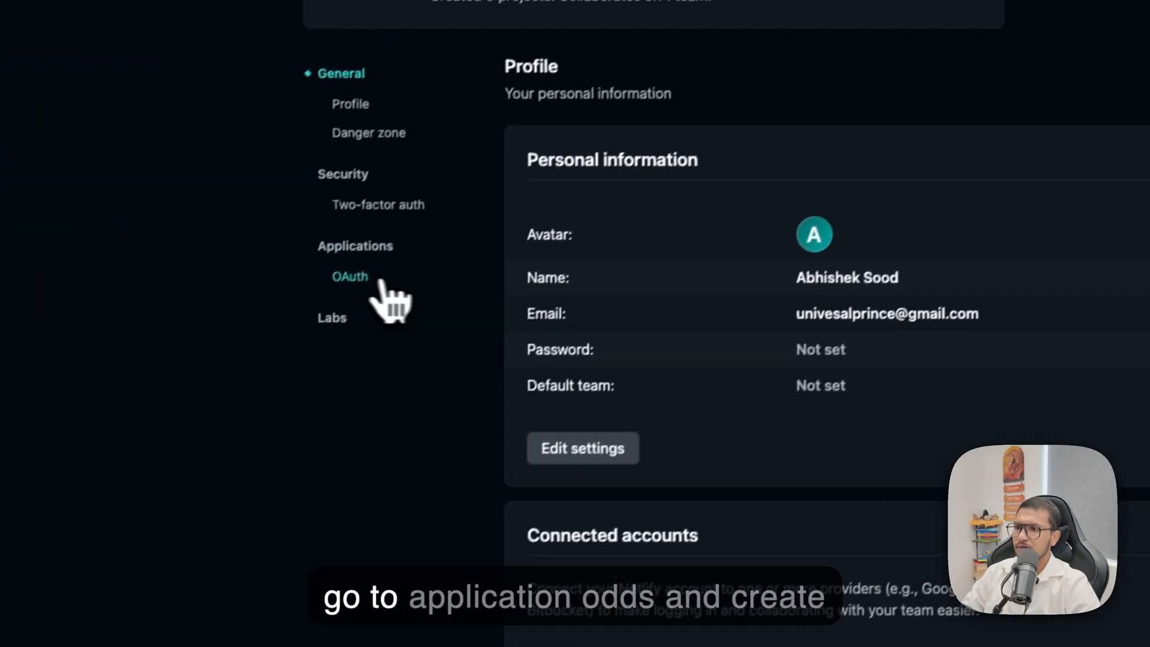
pyautogui.click(357, 283)
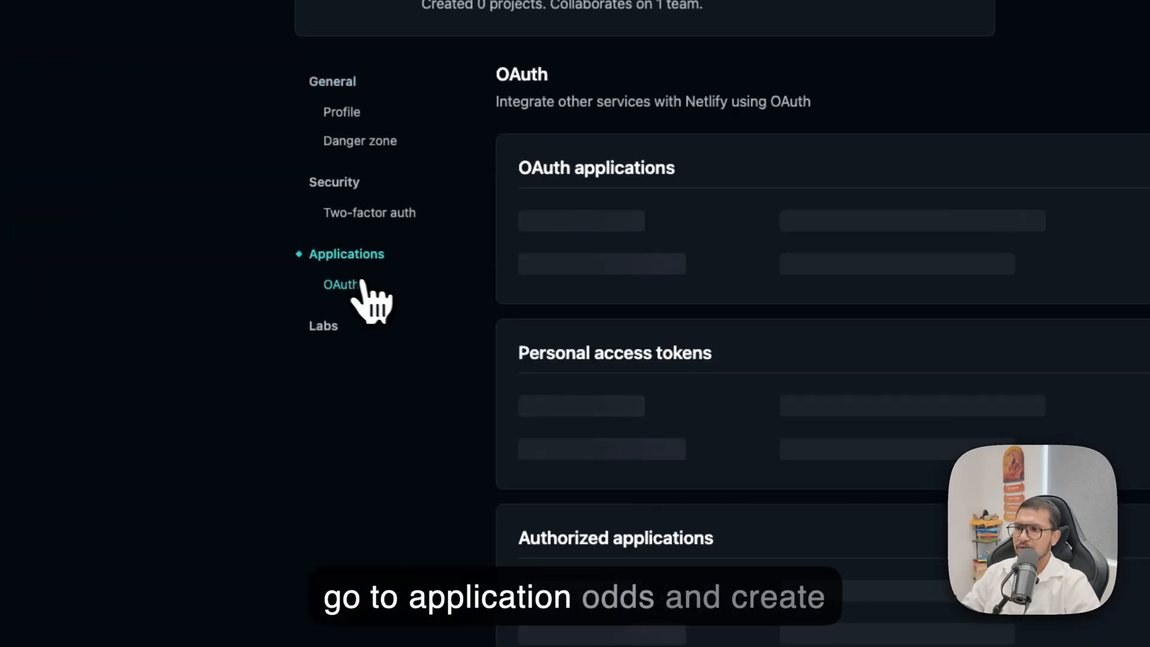
pyautogui.moveTo(531, 359); pyautogui.dragTo(793, 367)
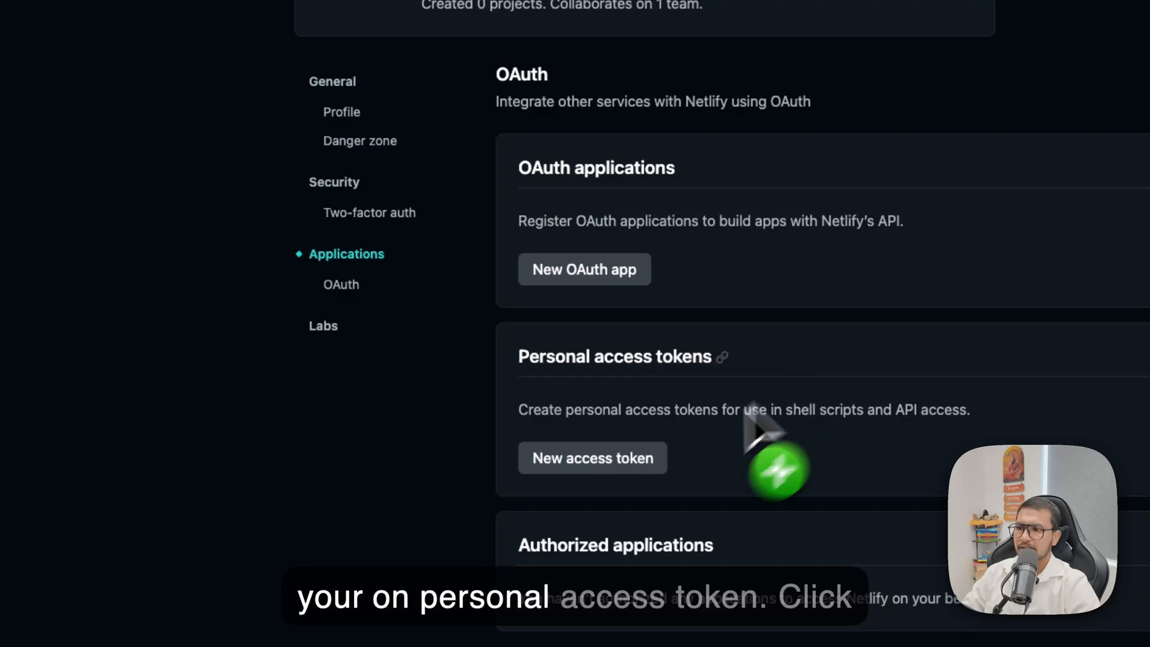
# Generate a personal access token described as "Local Sites Pro" with no expiration and copy it.
pyautogui.click(591, 470)
pyautogui.click(739, 192)
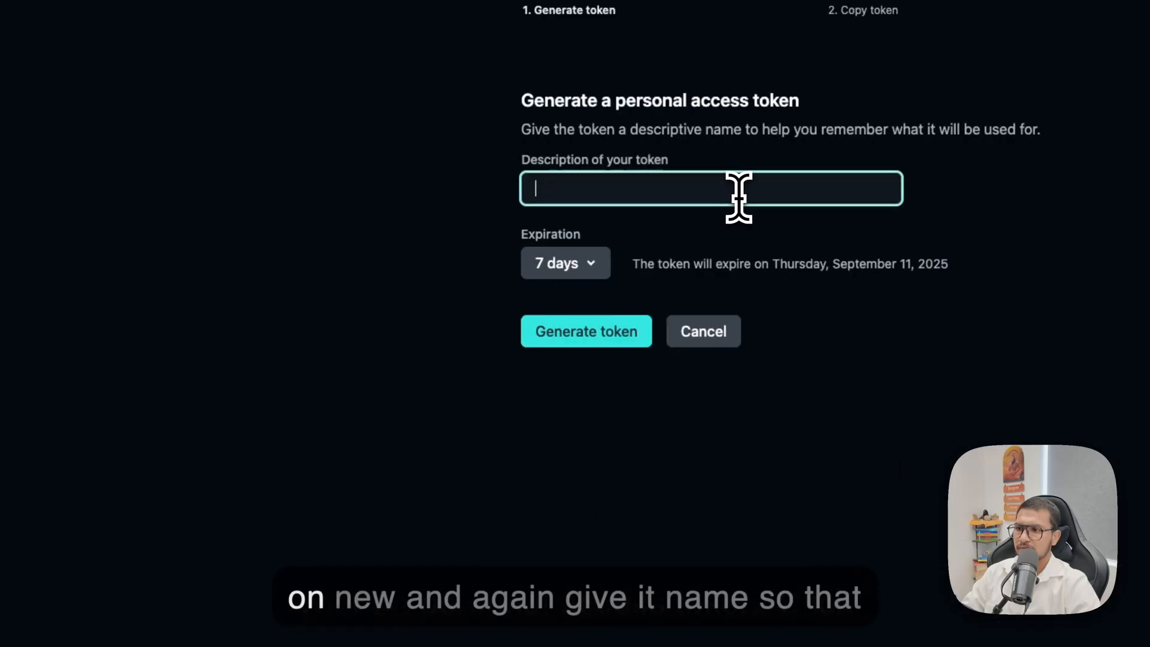
pyautogui.write('Local Sites Pro')
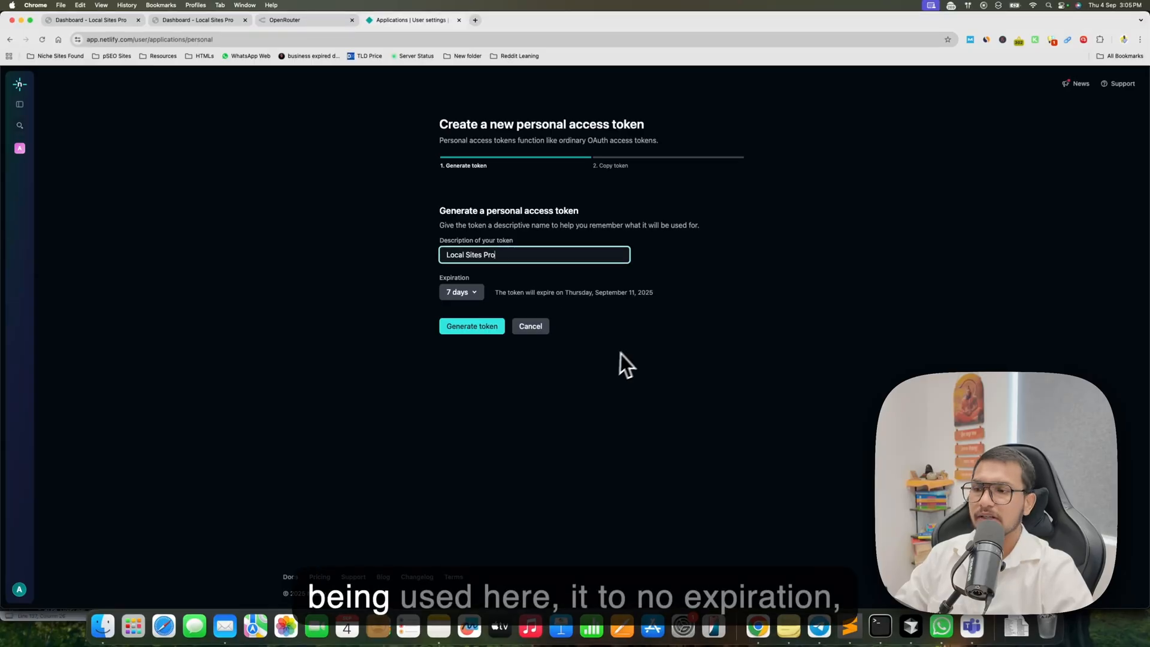
pyautogui.click(462, 291)
pyautogui.click(461, 321)
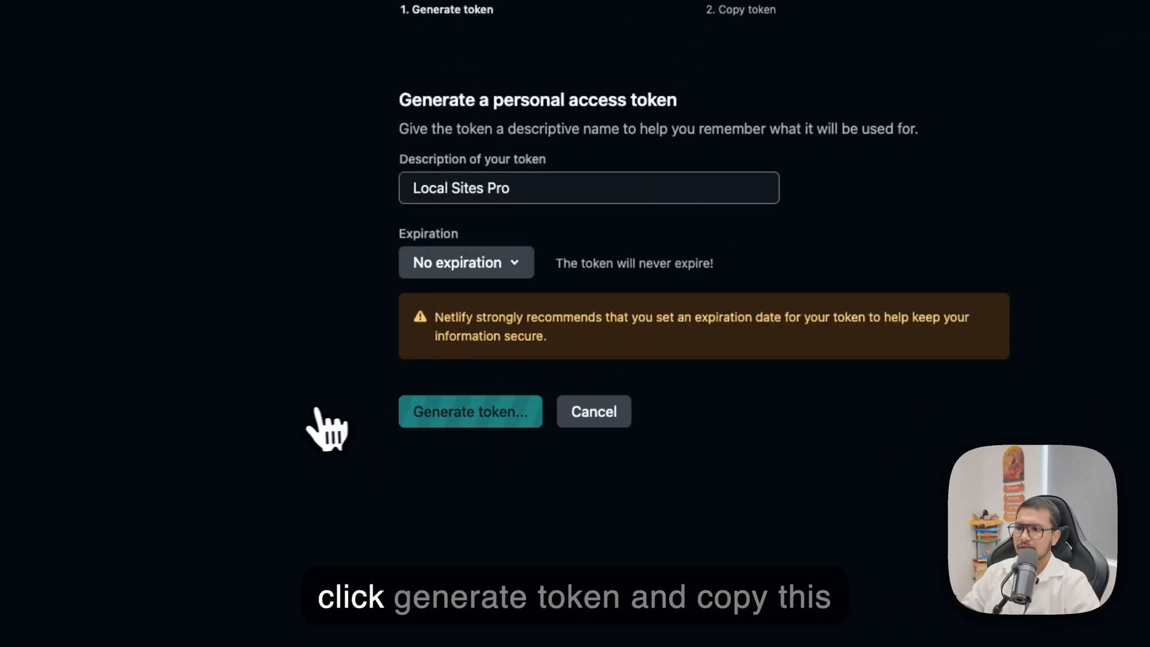
pyautogui.click(979, 228)
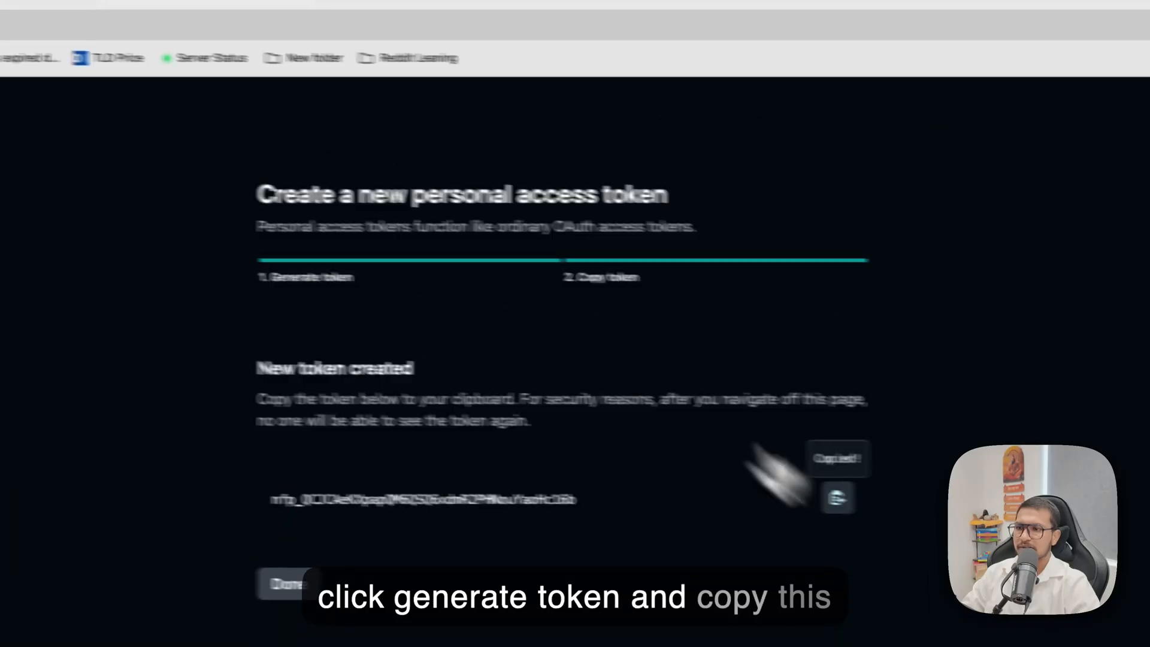
# Switch to Local Sites Pro and save the copied token as the Netlify Personal Access Token in the settings.
pyautogui.click(563, 41)
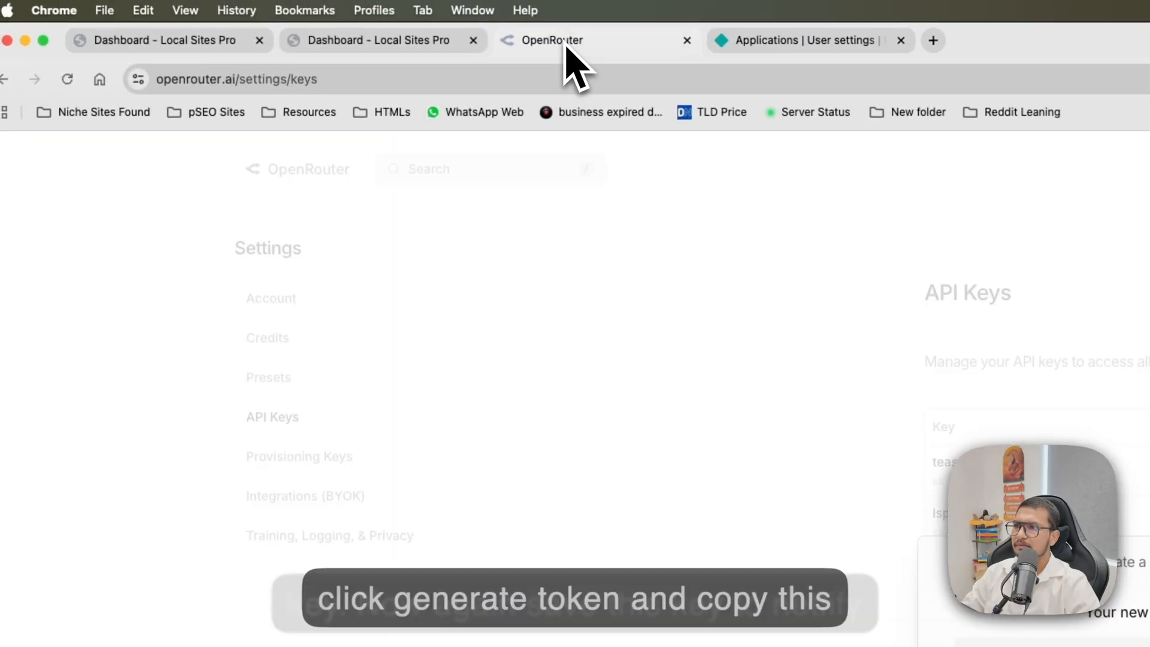
pyautogui.click(354, 39)
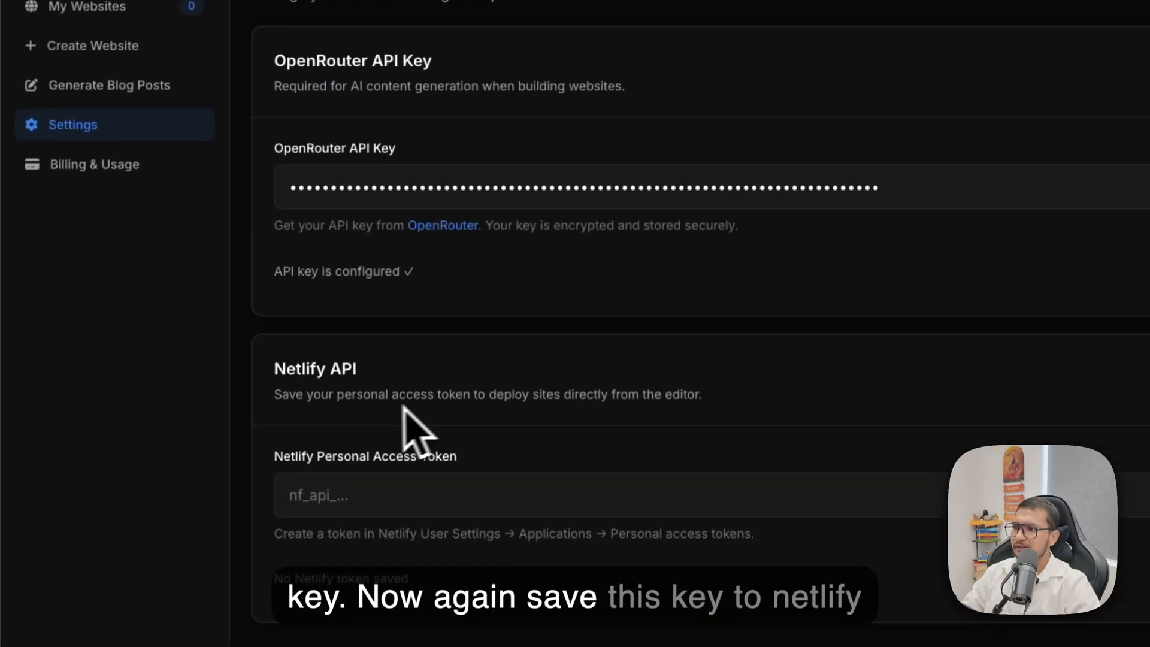
pyautogui.click(334, 490)
pyautogui.press('super+v')
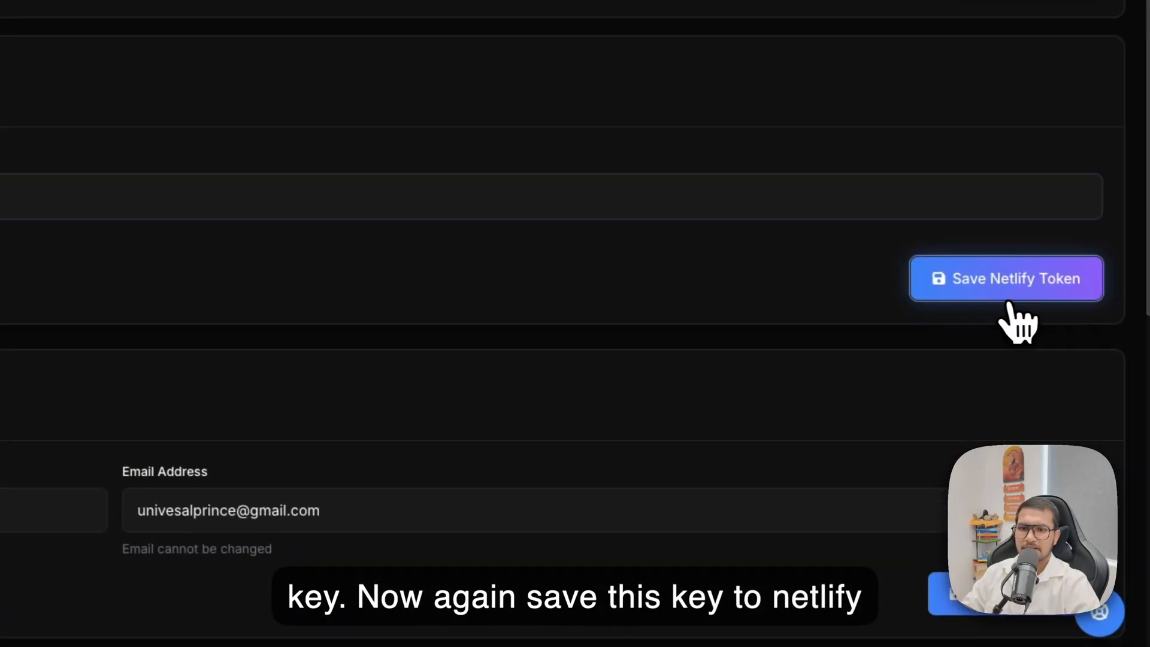
pyautogui.click(1007, 296)
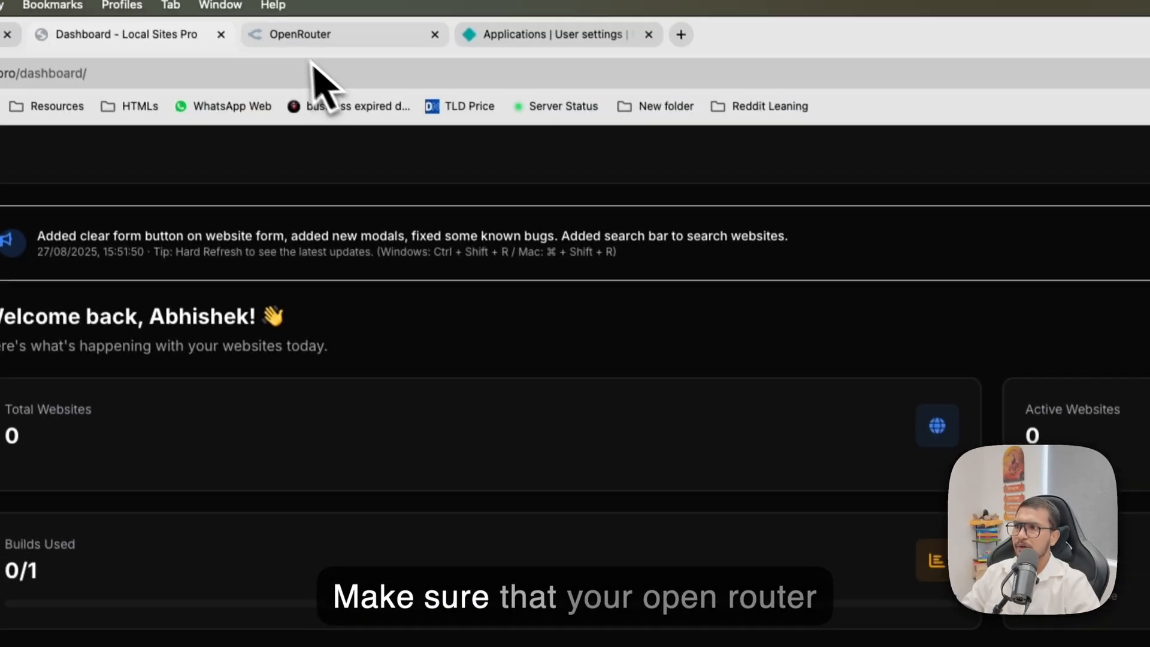
# Switch to OpenRouter and check the remaining funds on the account's Credits page.
pyautogui.click(273, 19)
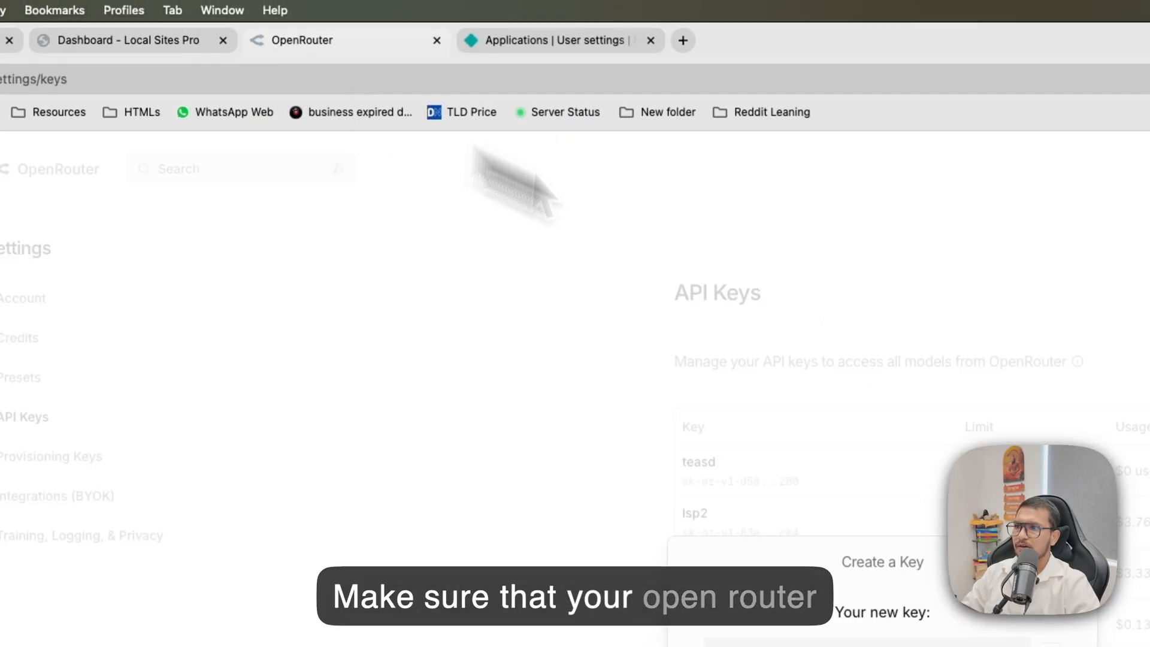
pyautogui.click(1139, 462)
pyautogui.click(989, 133)
pyautogui.click(846, 212)
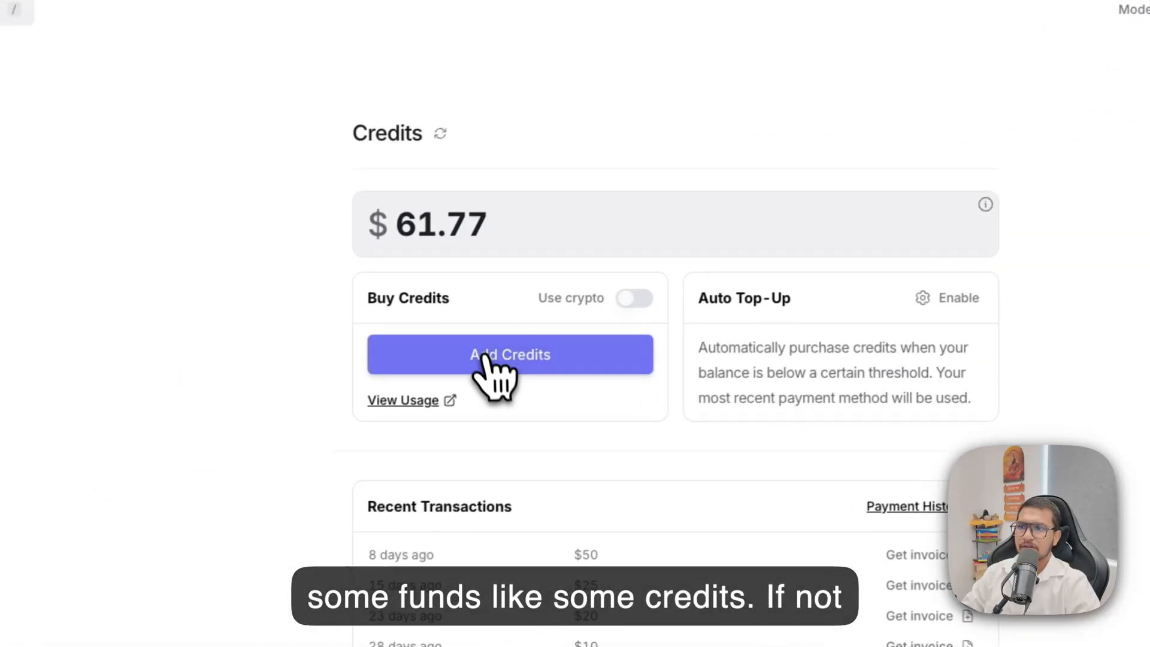
pyautogui.click(180, 442)
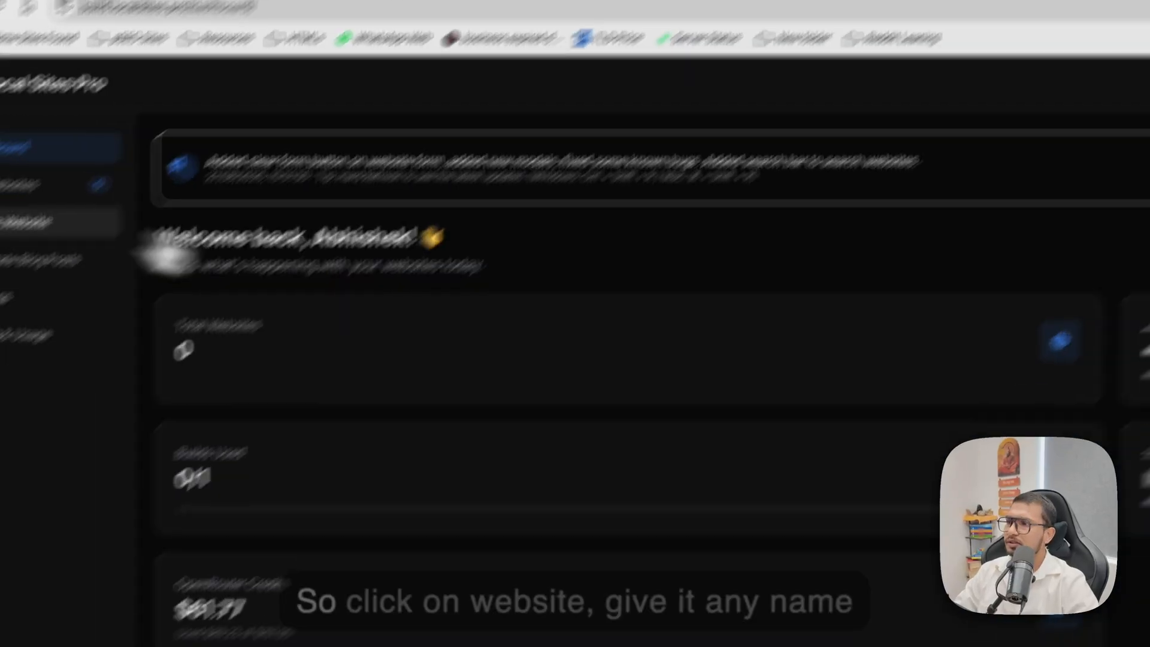
# Start a new website in Local Sites Pro with the website name "My Website 1" and company name "ABC Plumber 2".
pyautogui.click(32, 218)
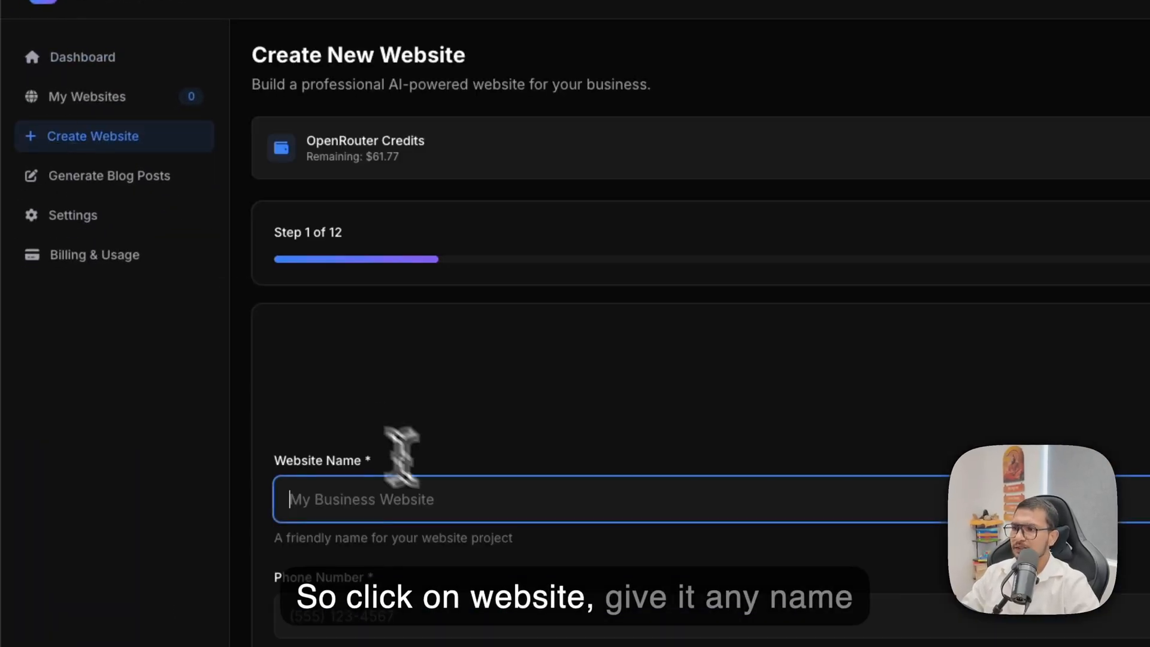
pyautogui.write('My We')
pyautogui.write('bsite 1')
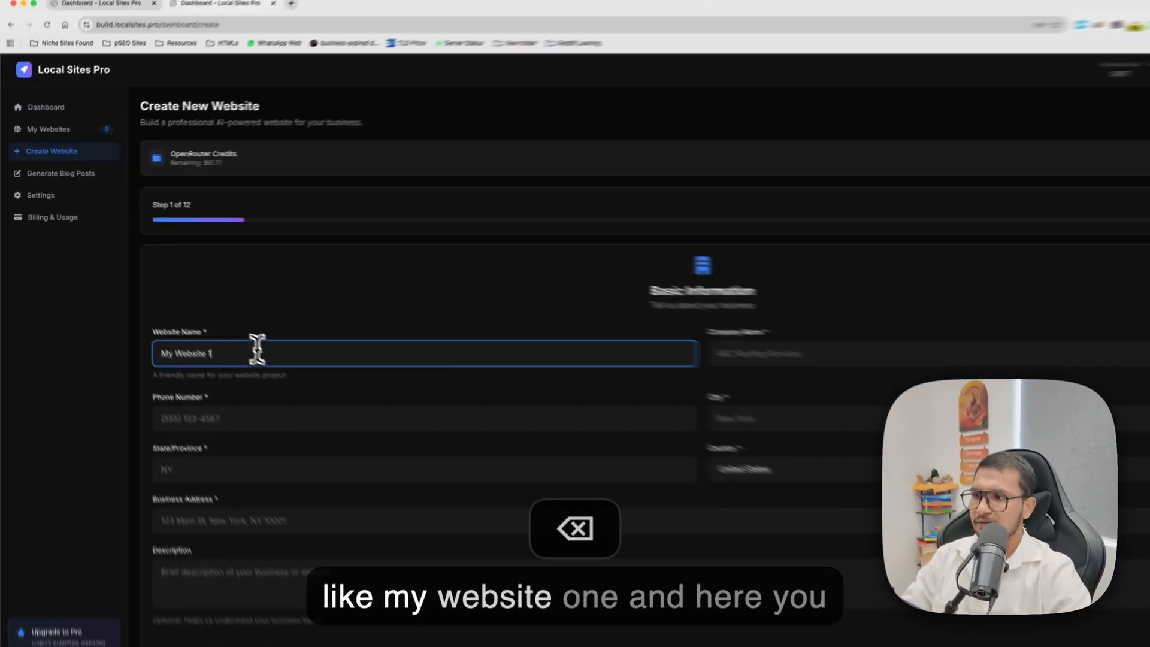
pyautogui.press('Tab')
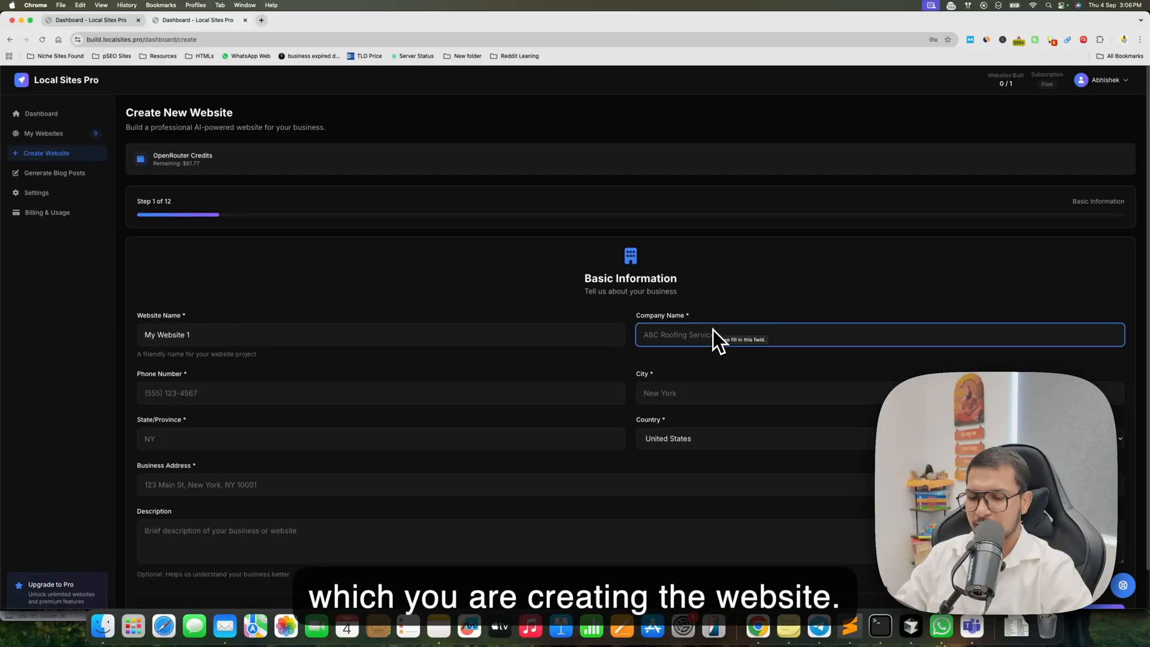
pyautogui.write('AB')
pyautogui.press('BackSpace')
pyautogui.press('BackSpace')
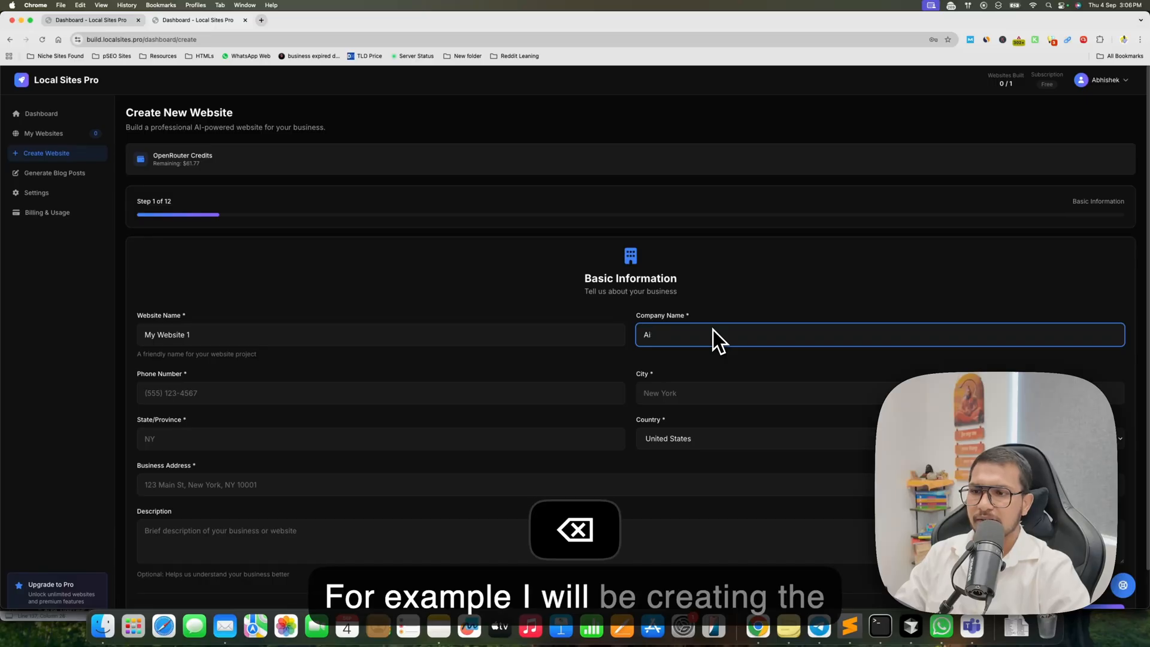
pyautogui.write('ABC Plumber 2')
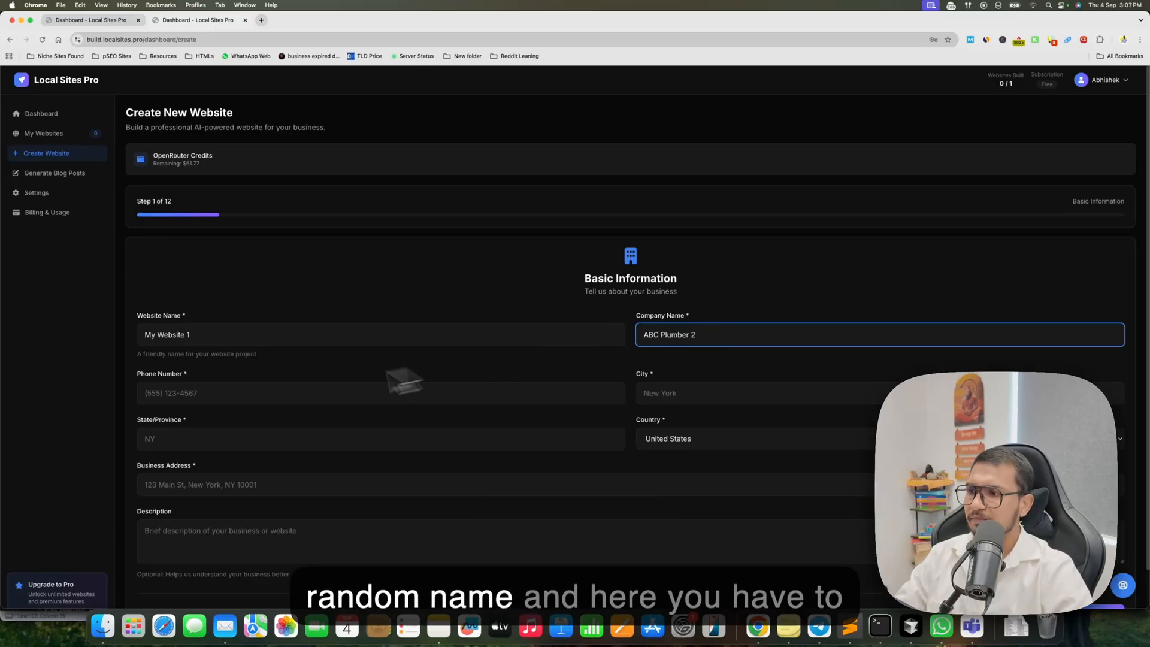
# Autofill the business phone and address details from a saved entry, set the country to United States, and proceed to Business Type.
pyautogui.click(258, 393)
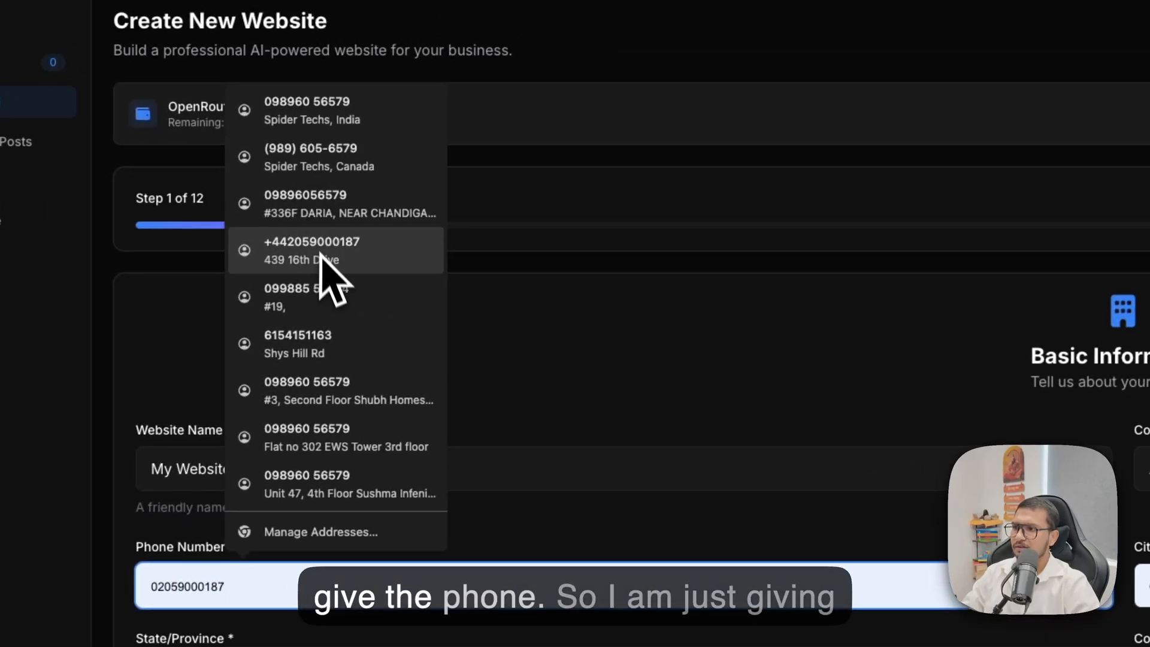
pyautogui.click(443, 215)
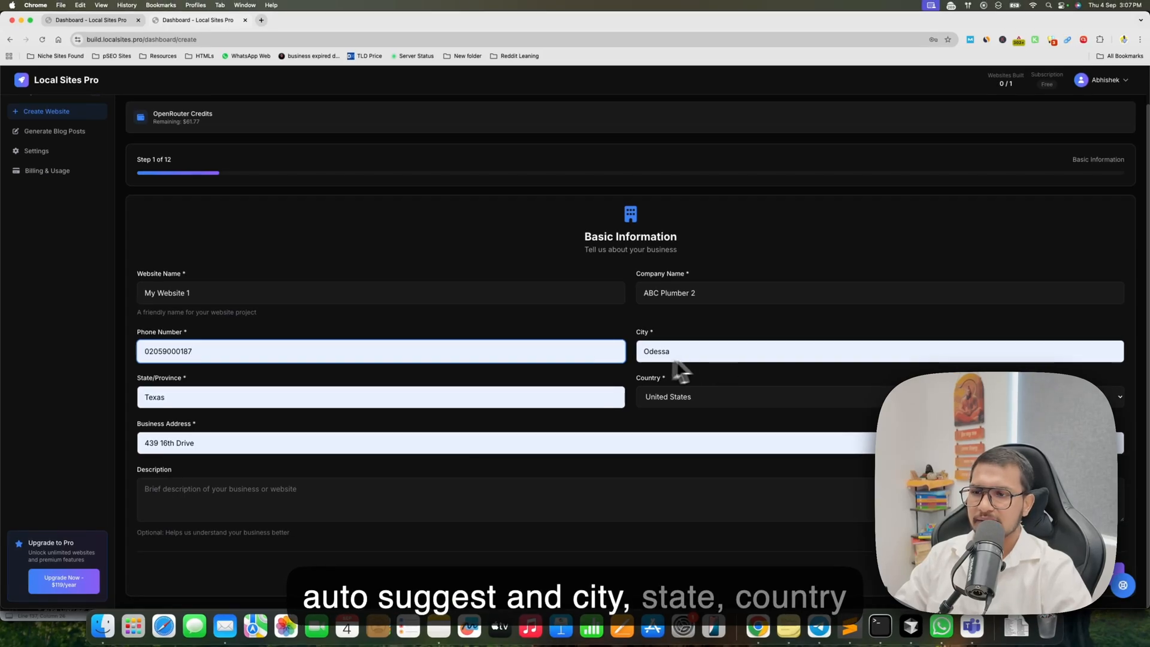
pyautogui.click(671, 397)
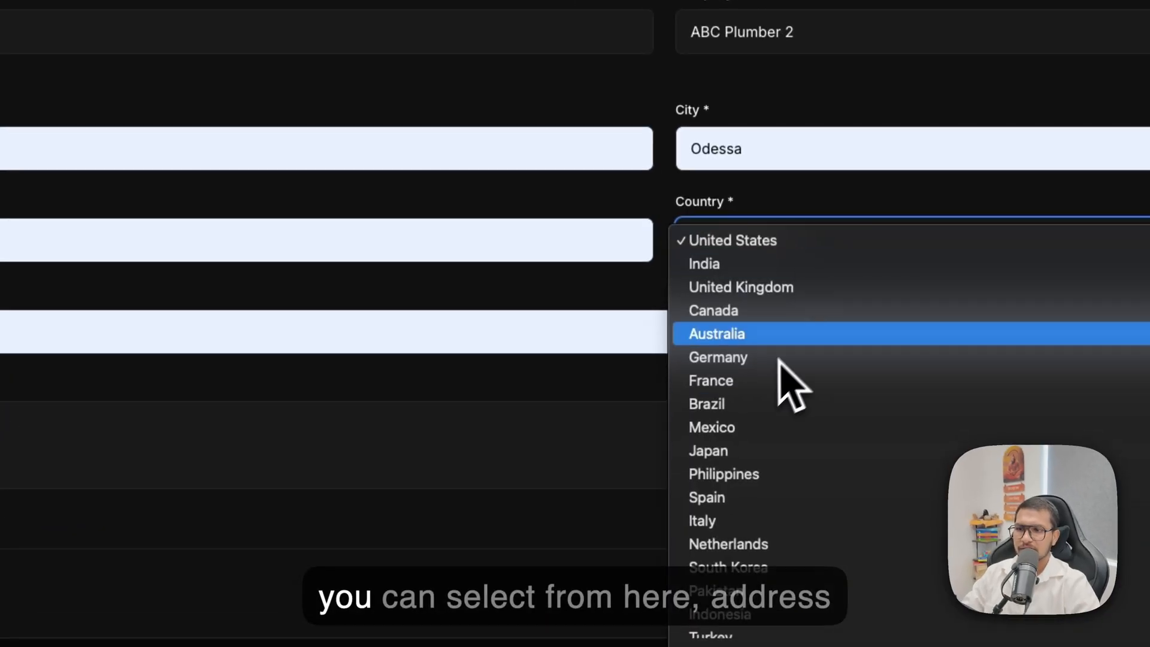
pyautogui.click(752, 246)
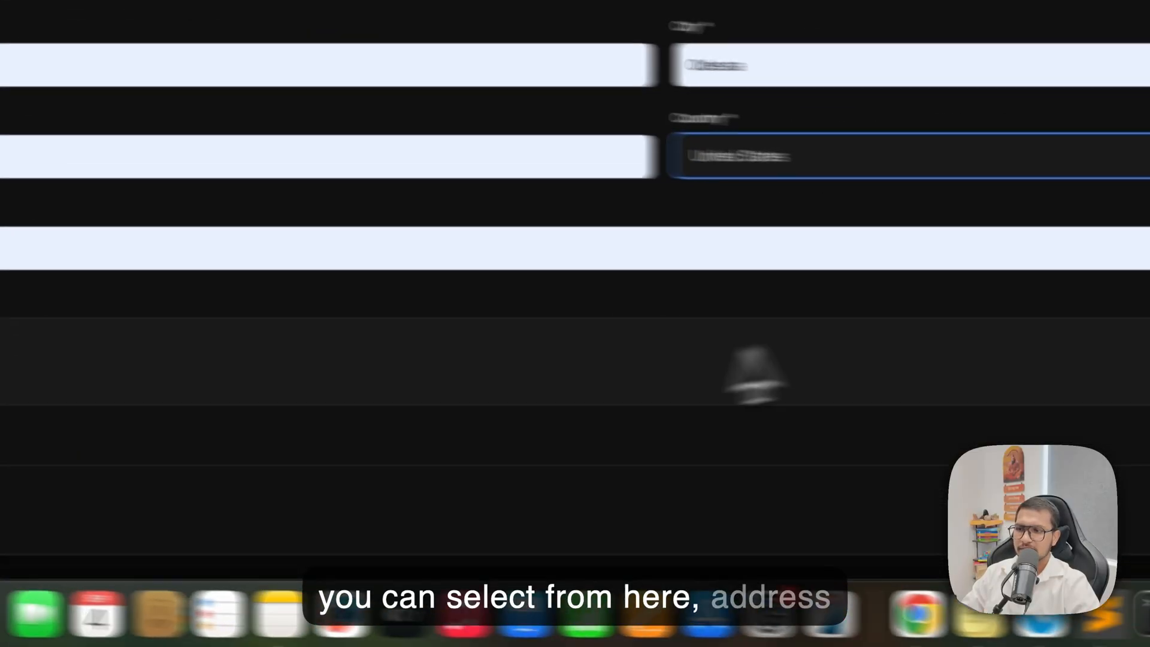
pyautogui.click(1051, 501)
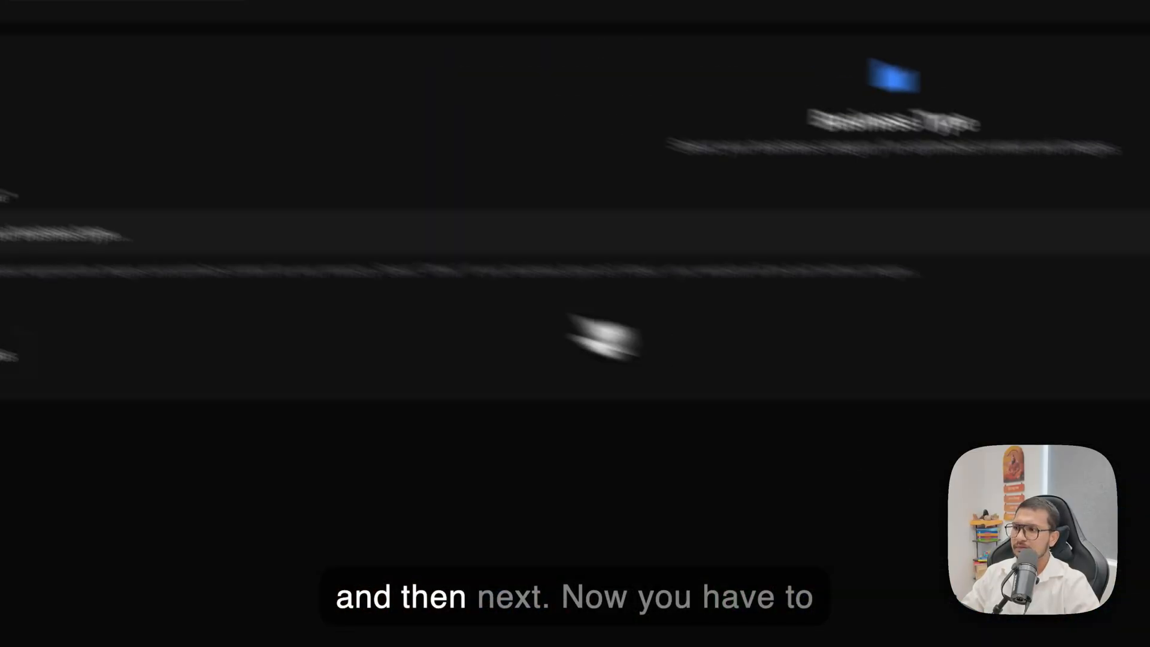
# Set the business niche to Plumbing Services and proceed to the SEO keywords.
pyautogui.click(379, 284)
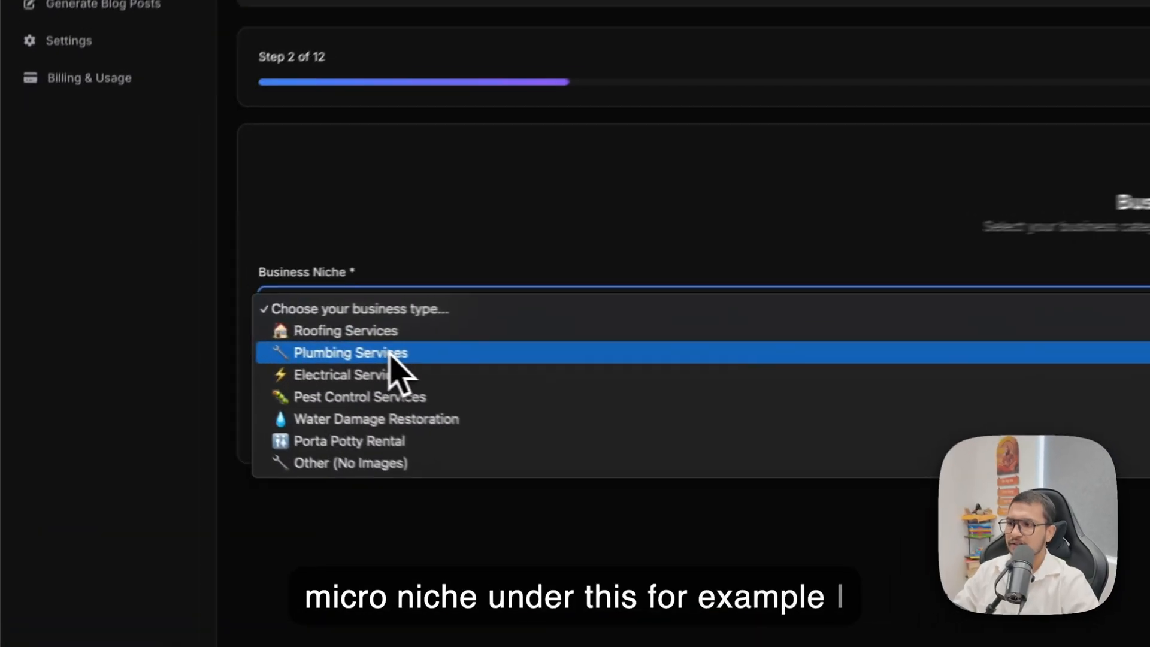
pyautogui.click(206, 330)
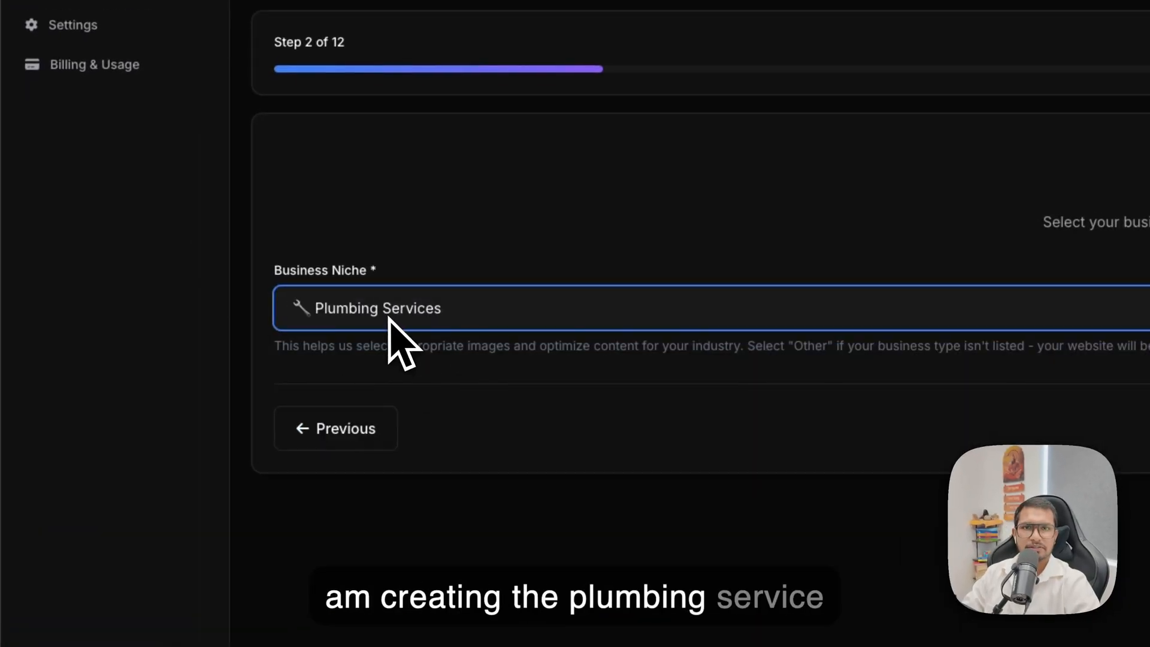
pyautogui.click(1039, 322)
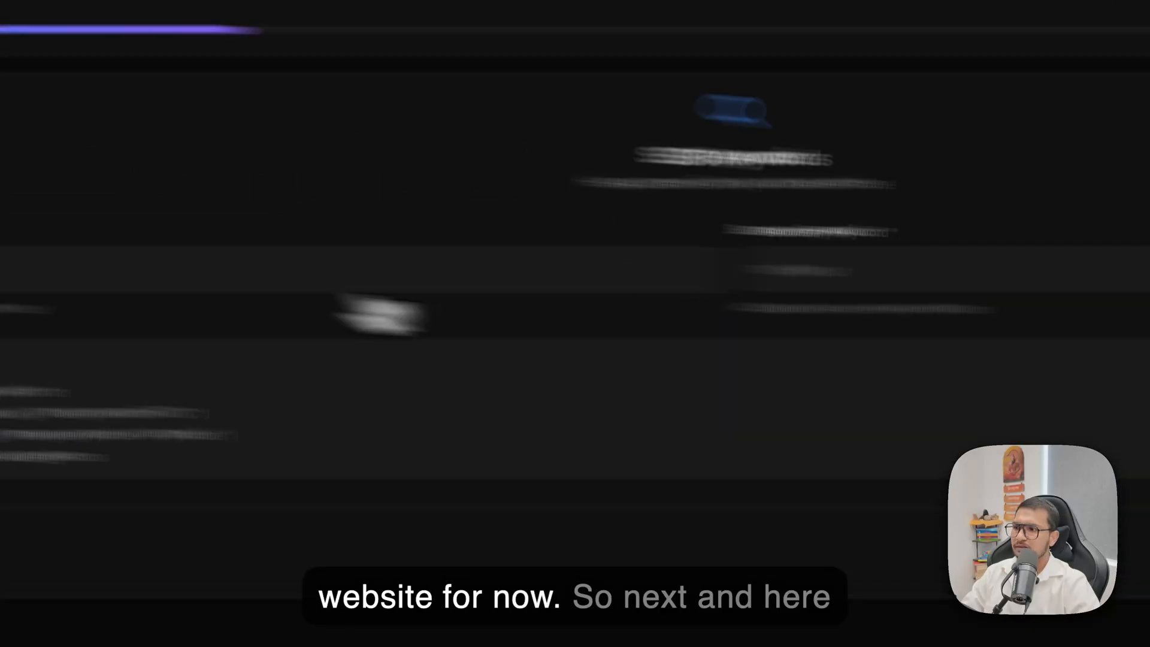
# Set the primary keyword to "water heater repair" and proceed to the services offered.
pyautogui.click(444, 289)
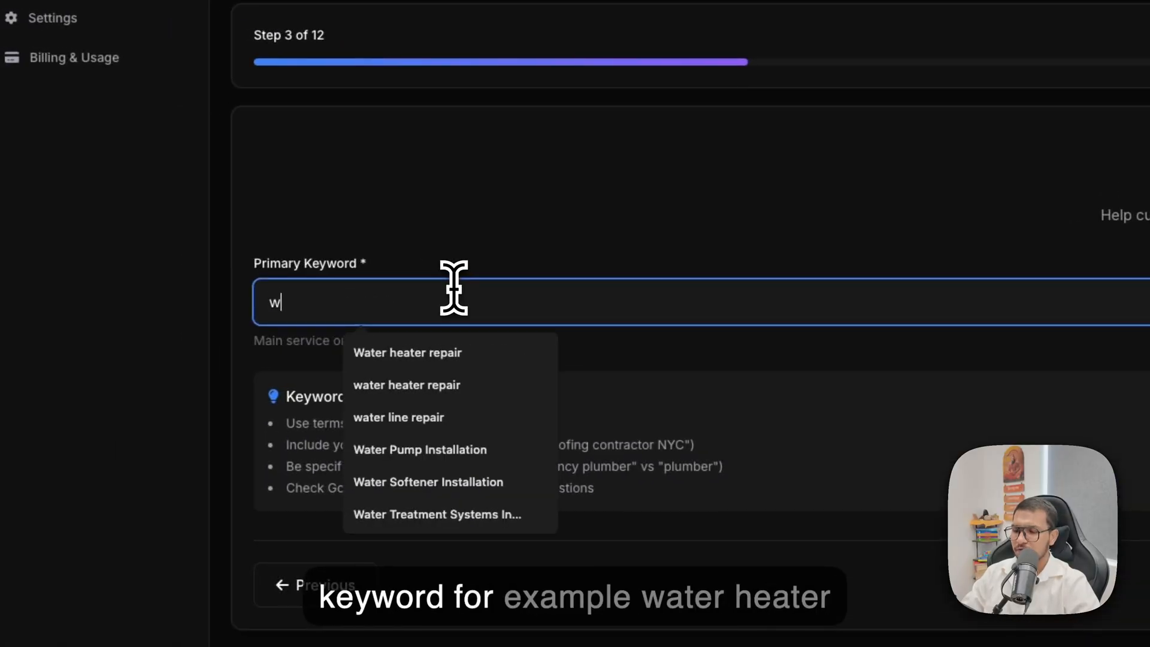
pyautogui.write('water')
pyautogui.click(431, 352)
pyautogui.click(748, 284)
pyautogui.write('wa')
pyautogui.click(803, 341)
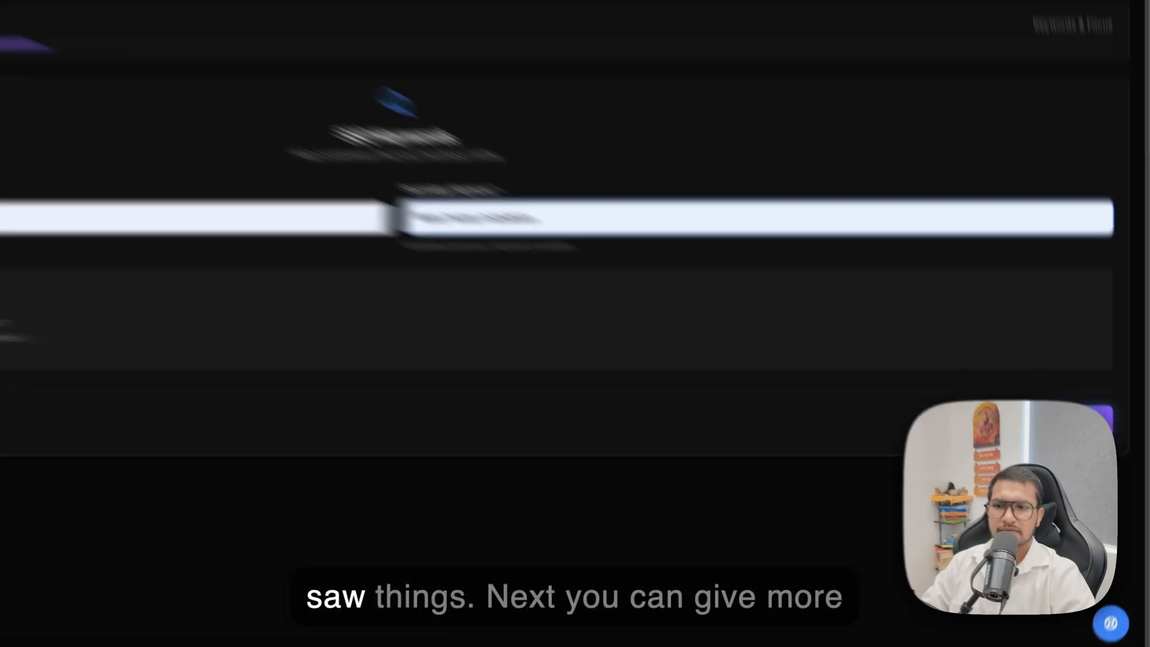
pyautogui.click(1075, 420)
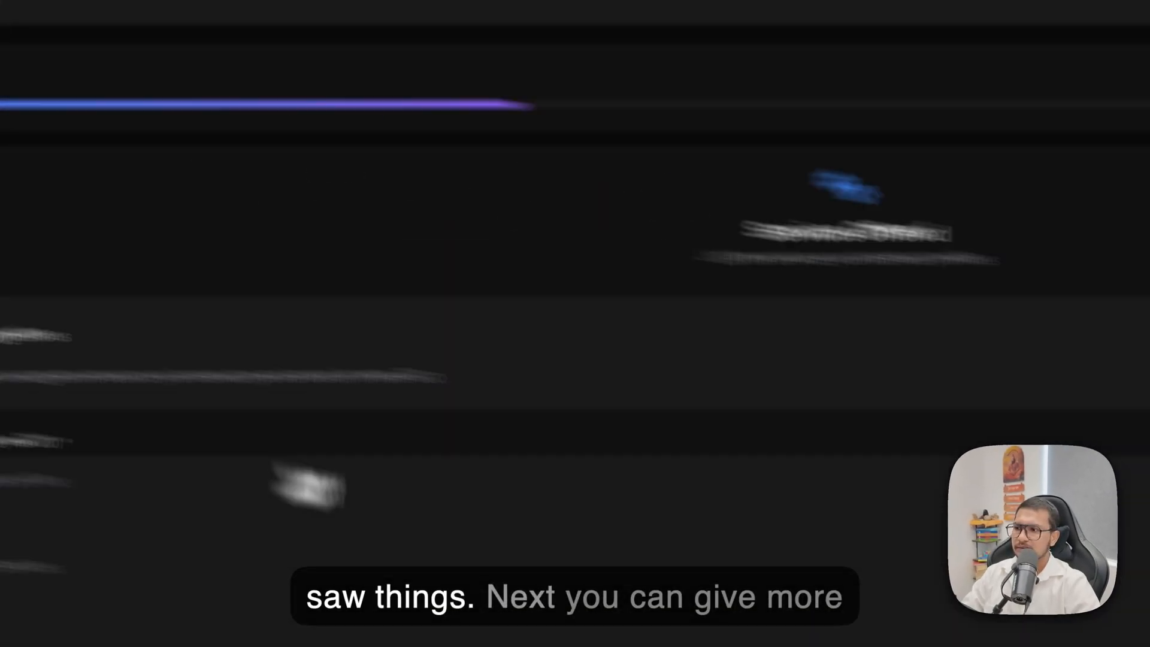
# Generate AI service suggestions, add water heater leak detection, instant hot water dispenser installation and water heater energy efficiency audits, and proceed to the service areas.
pyautogui.click(430, 534)
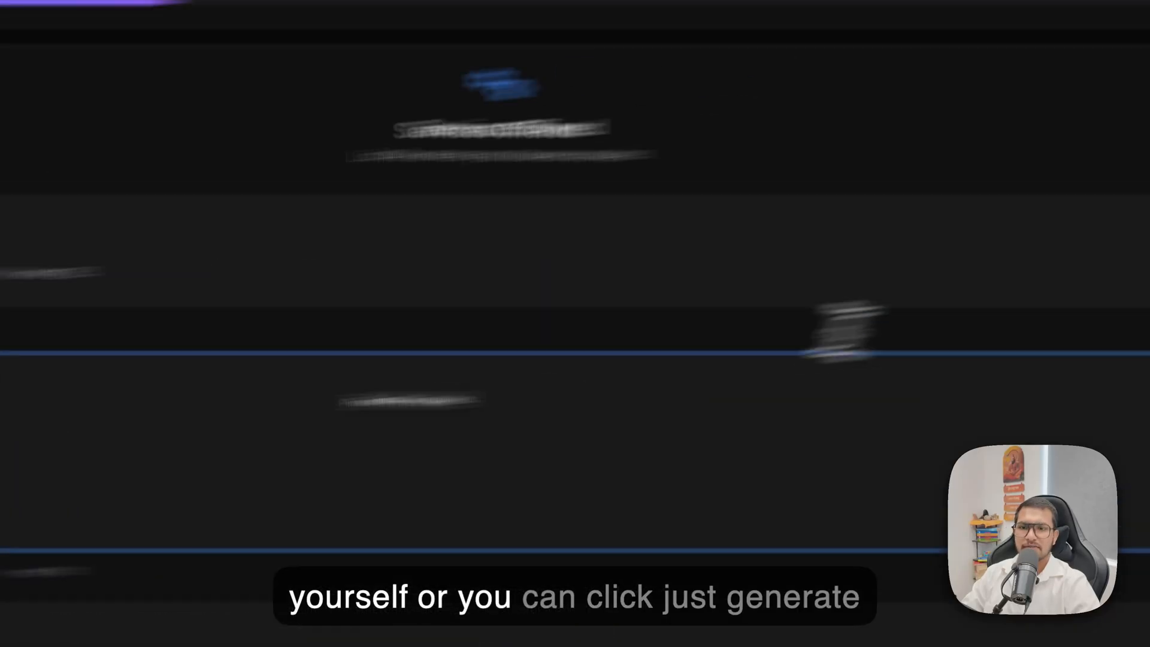
pyautogui.click(953, 289)
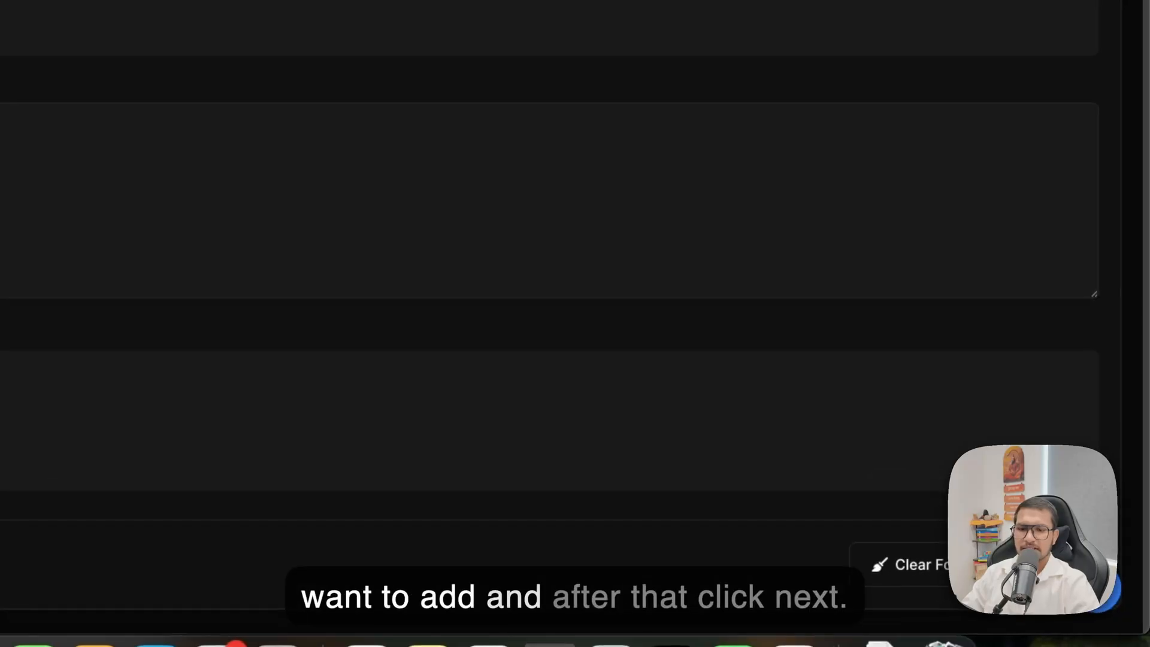
pyautogui.click(1046, 565)
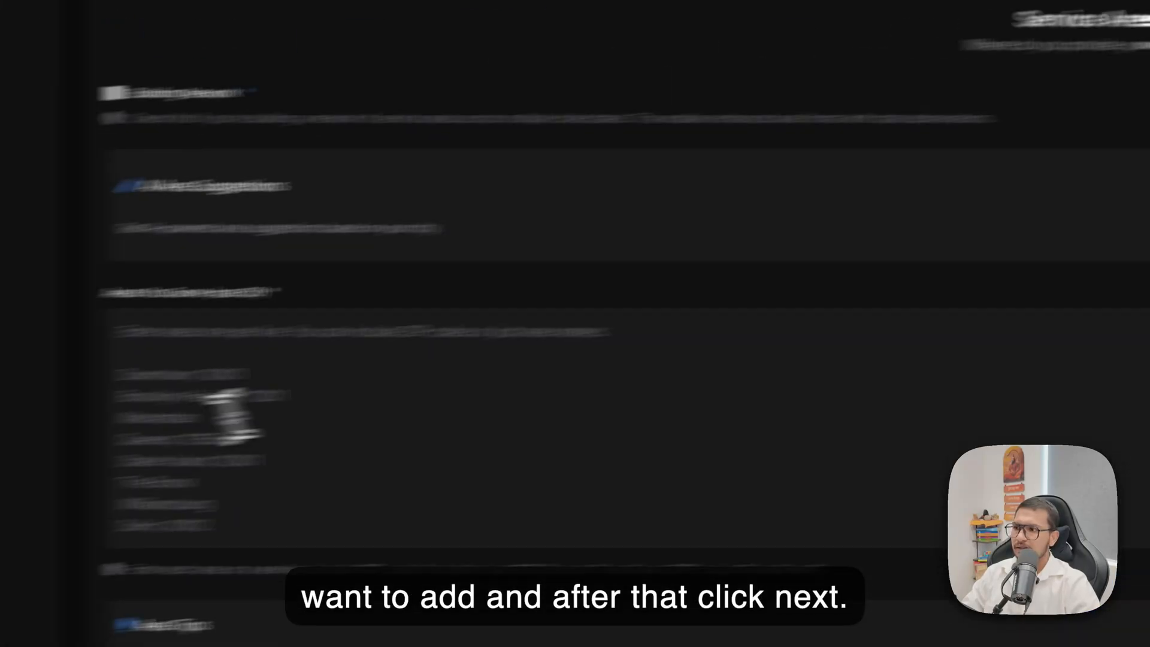
# Generate AI area suggestions and add Park Place, East End and Southridge to the areas served.
pyautogui.click(308, 334)
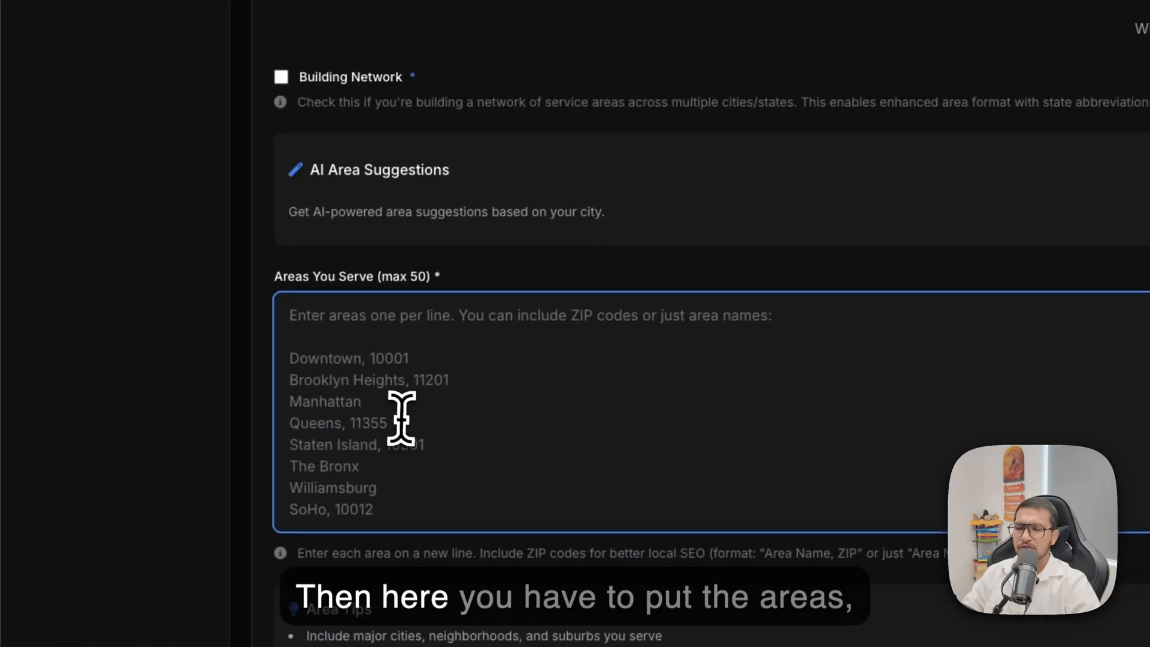
pyautogui.click(1002, 210)
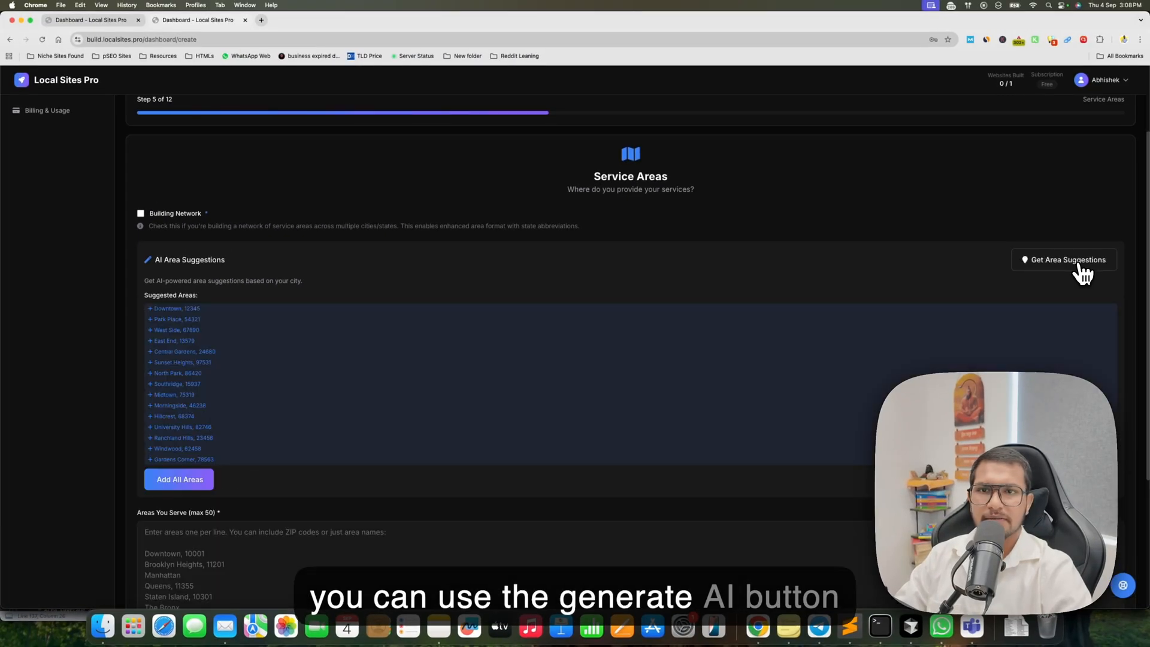
pyautogui.click(174, 324)
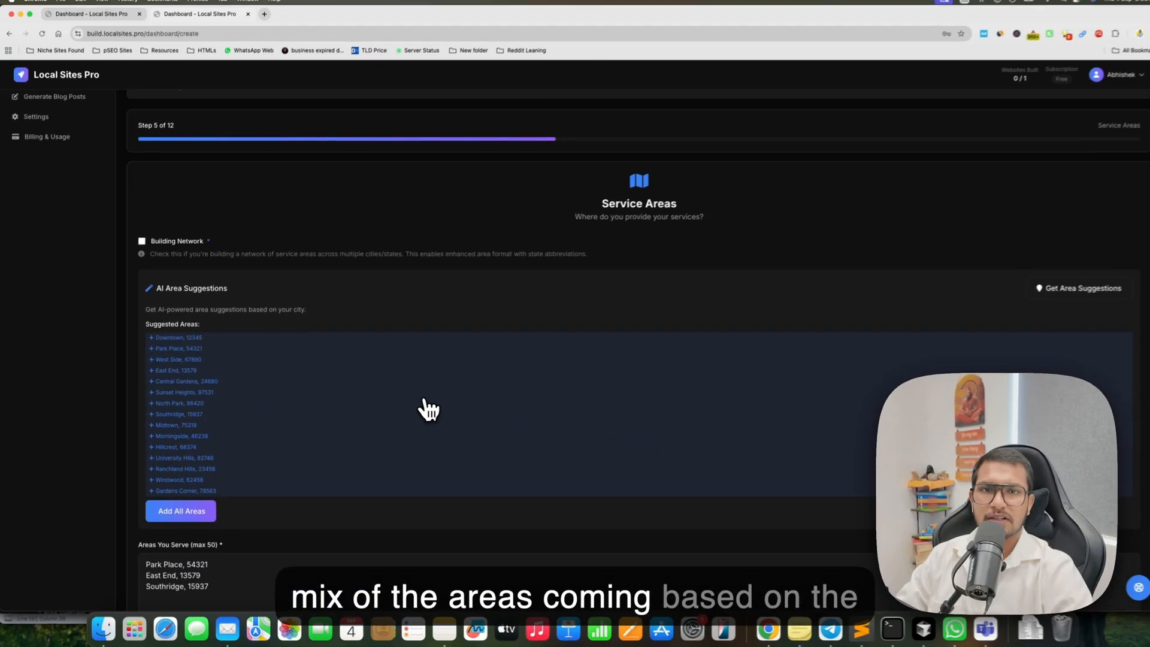
pyautogui.scroll(-5, 423, 410)
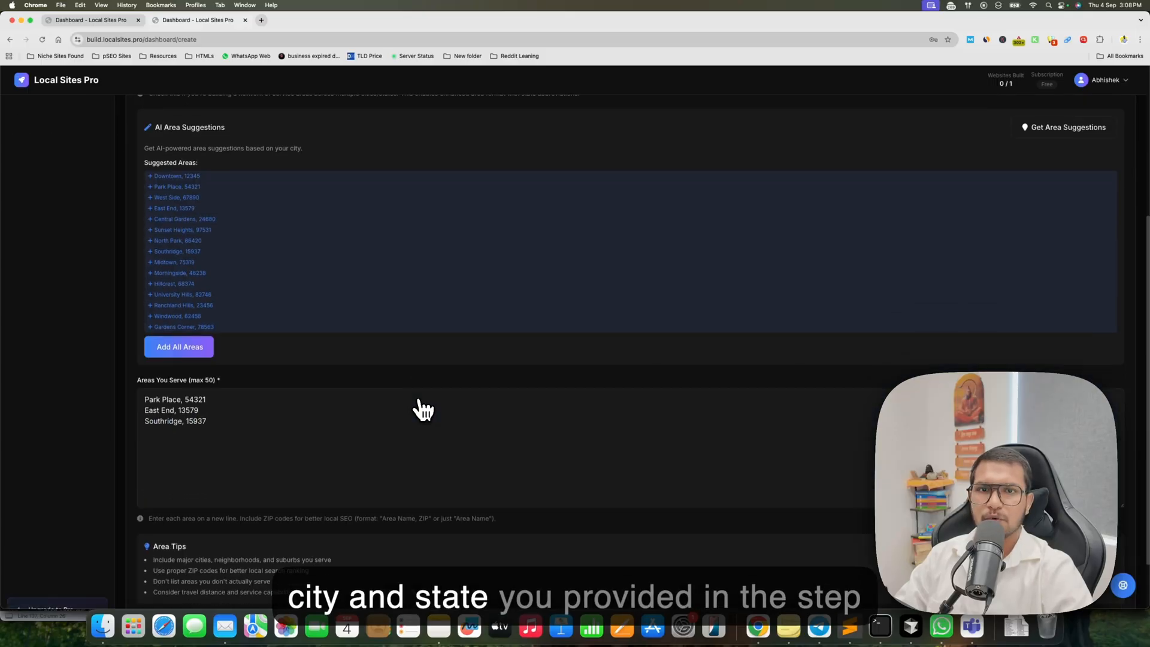
pyautogui.scroll(-2, 436, 412)
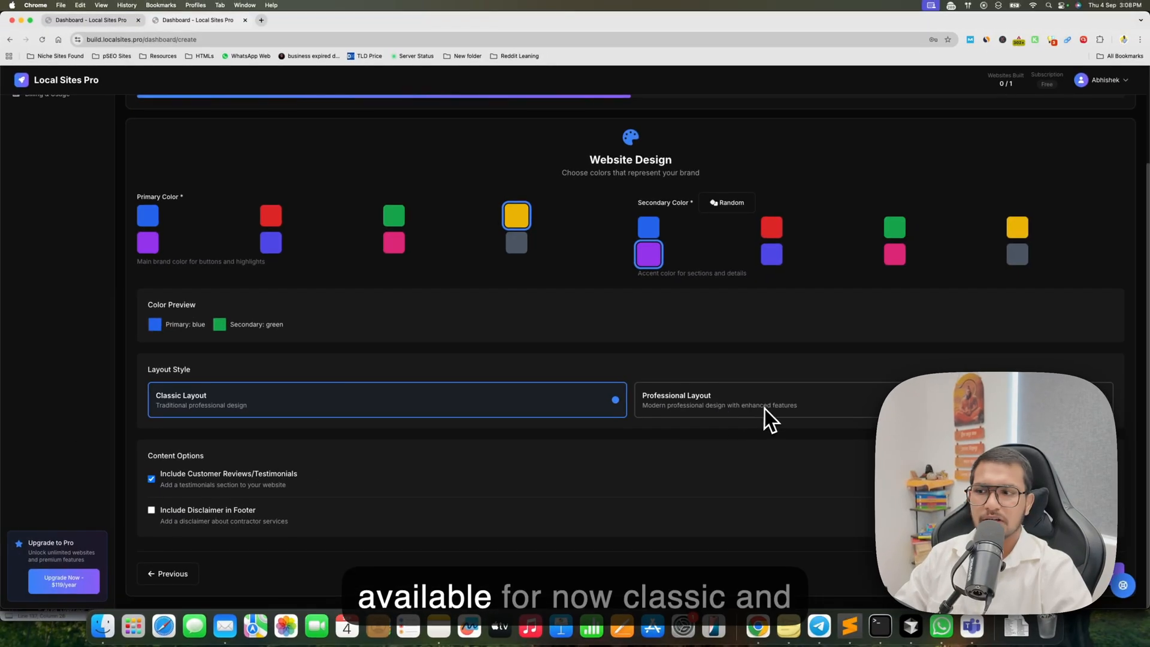
# Choose the Professional Layout, include the disclaimer in the footer, and proceed to the custom prompts.
pyautogui.click(655, 409)
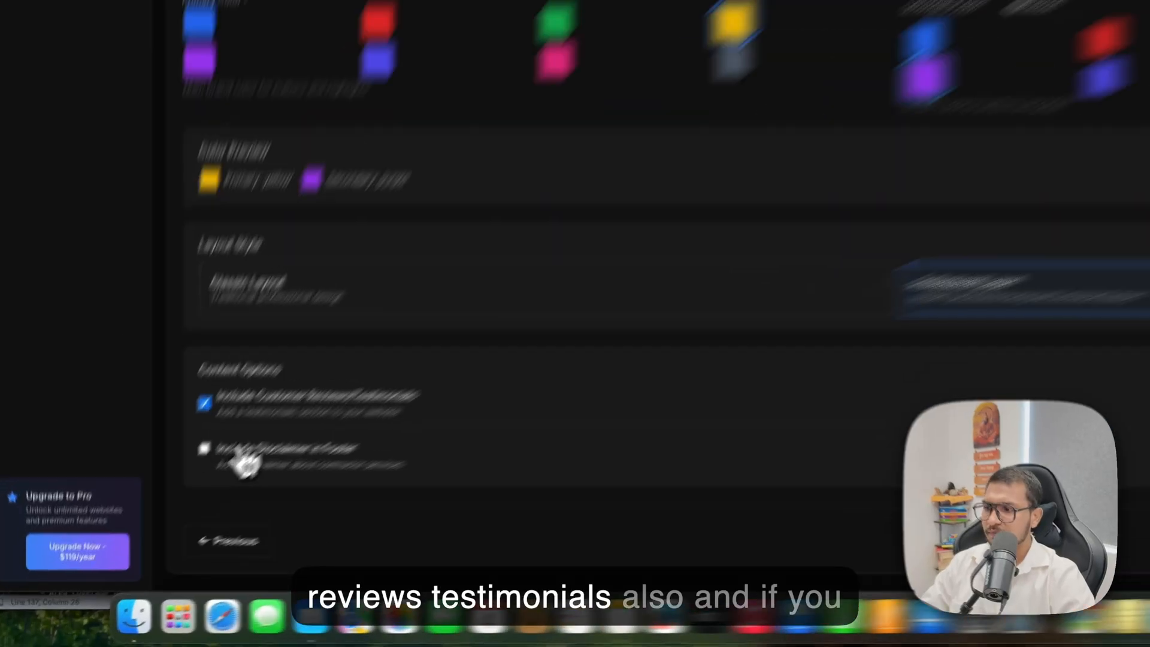
pyautogui.click(177, 513)
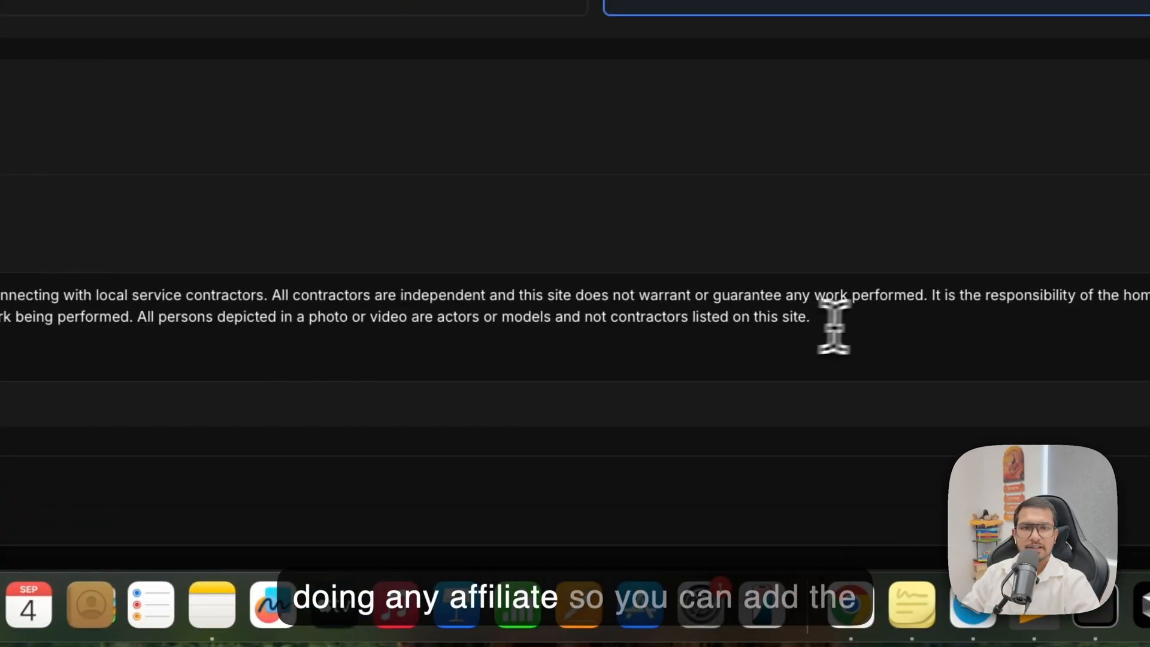
pyautogui.click(834, 327)
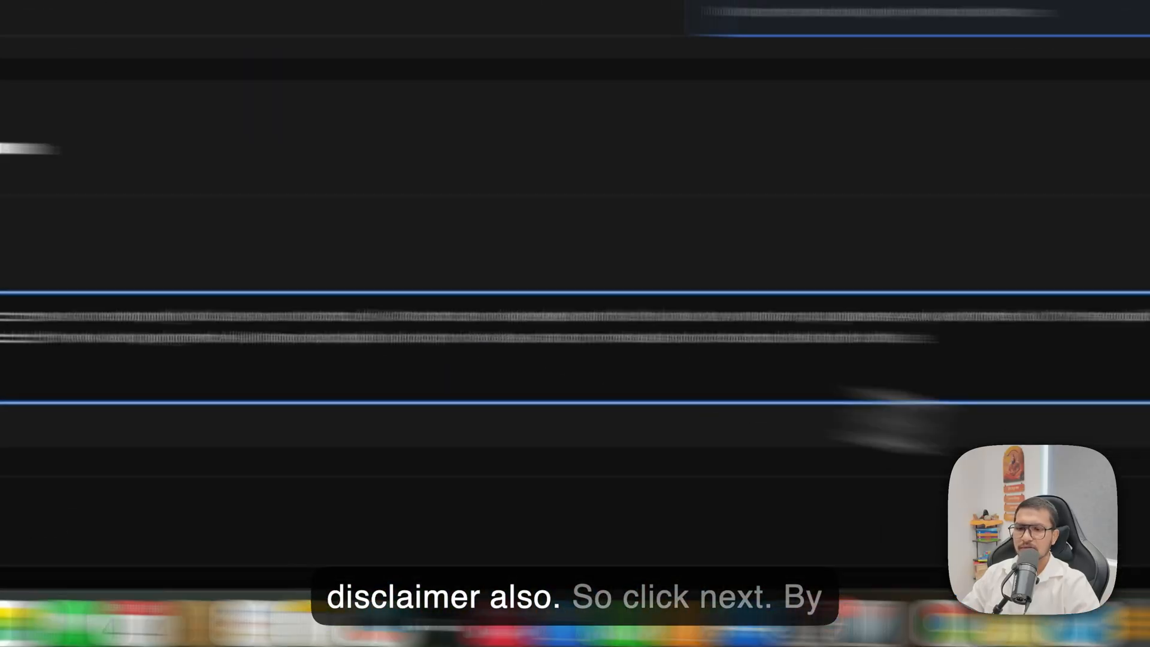
pyautogui.click(1050, 500)
# Turn off the default homepage prompt to examine the custom homepage content prompts, and restore the default.
pyautogui.click(950, 306)
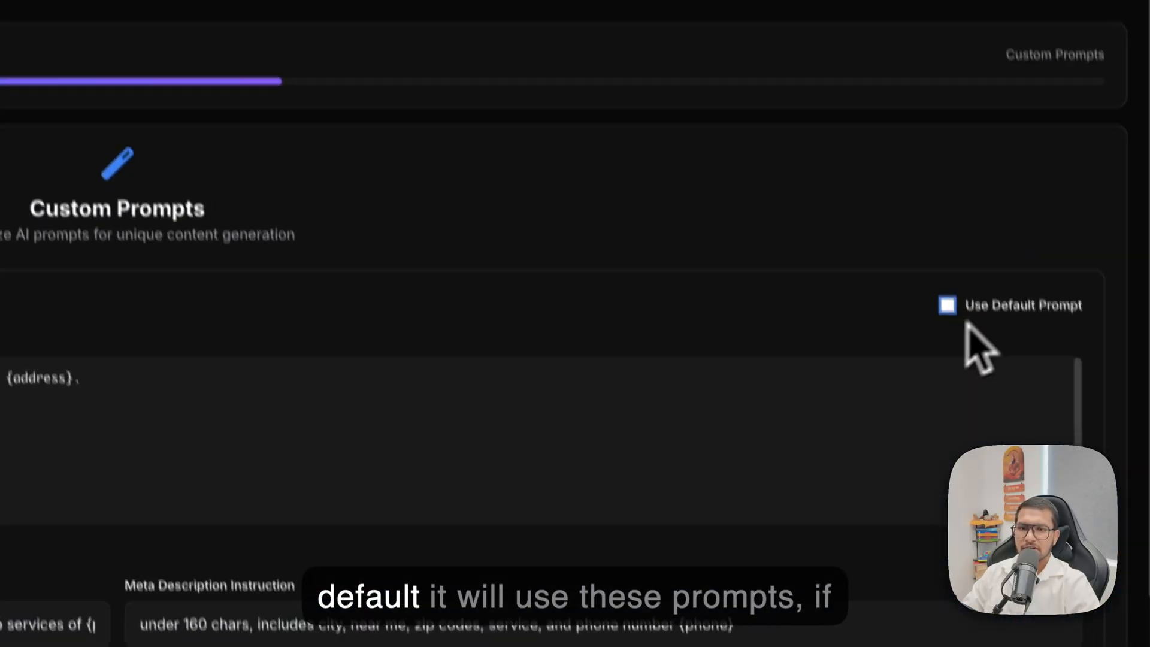
pyautogui.scroll(-2, 537, 322)
pyautogui.scroll(2, 541, 324)
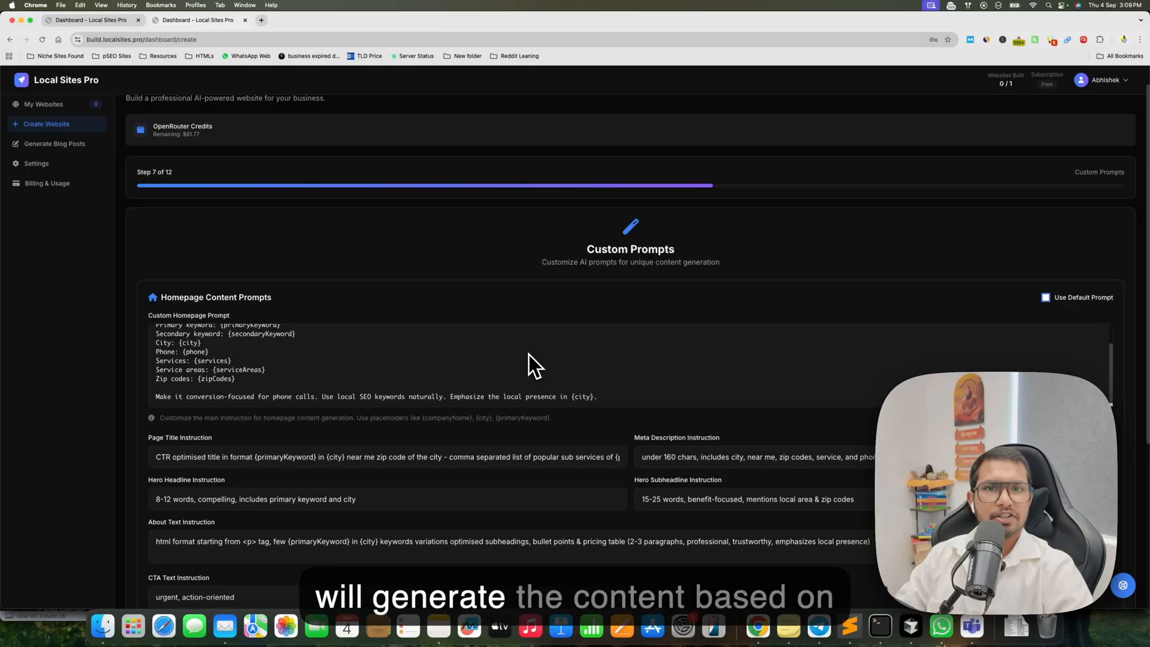
pyautogui.click(1045, 298)
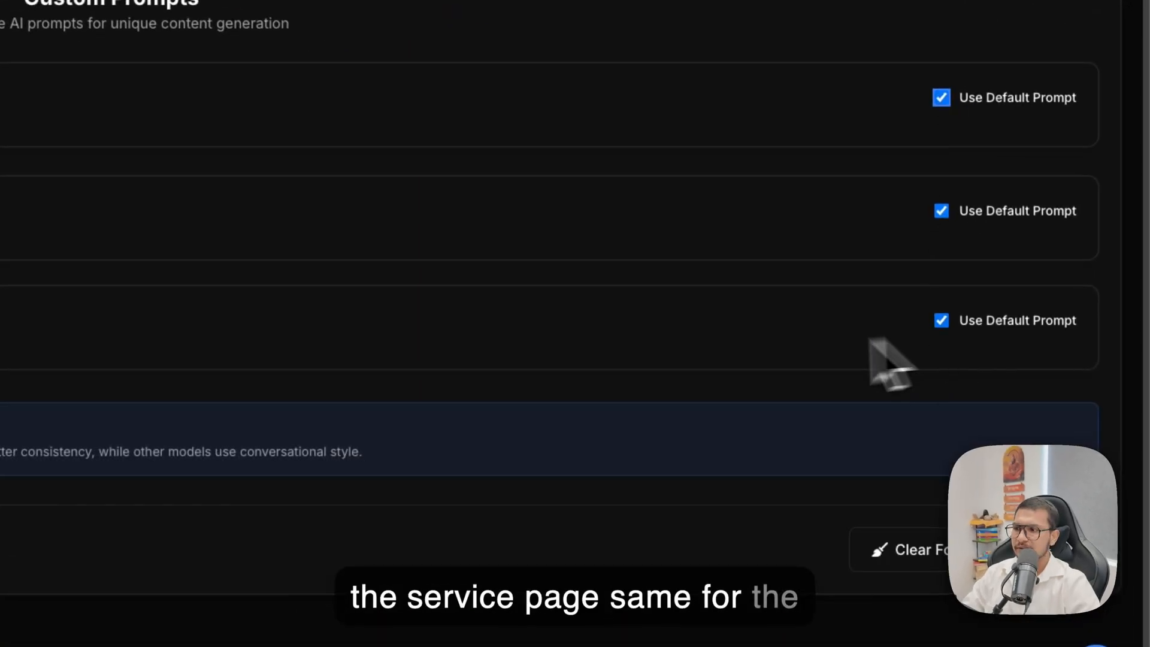
# Generate AI blog title ideas and add the ones on essential repair tools, energy efficiency audits and Odessa's best instant hot water dispenser installation services.
pyautogui.click(1082, 553)
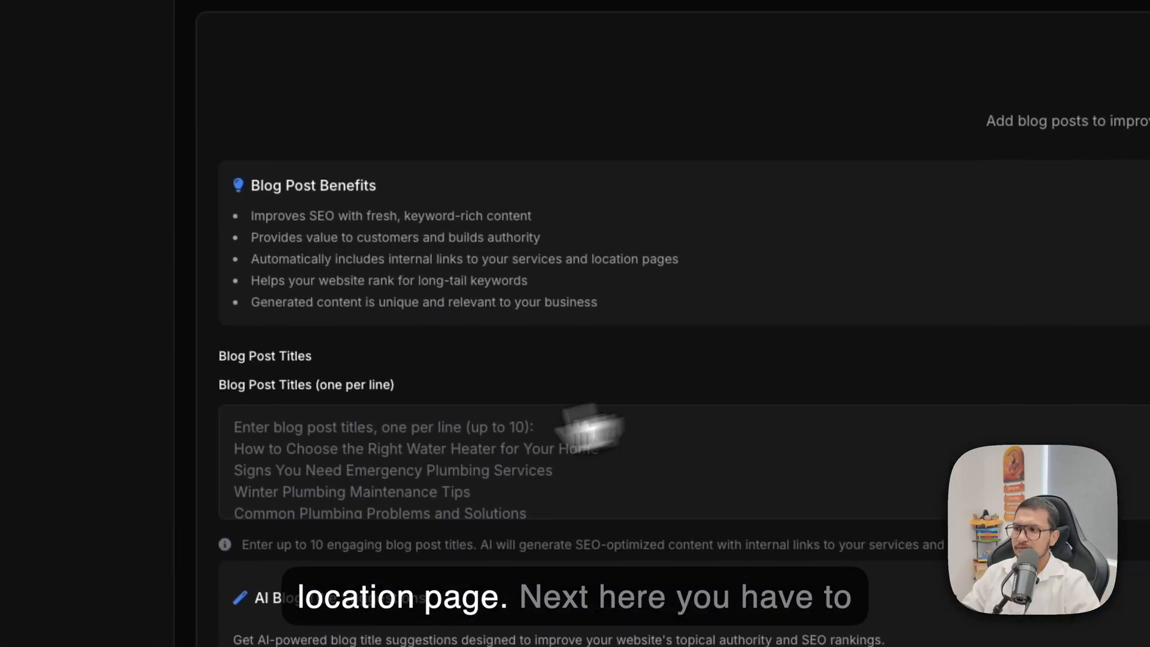
pyautogui.click(344, 454)
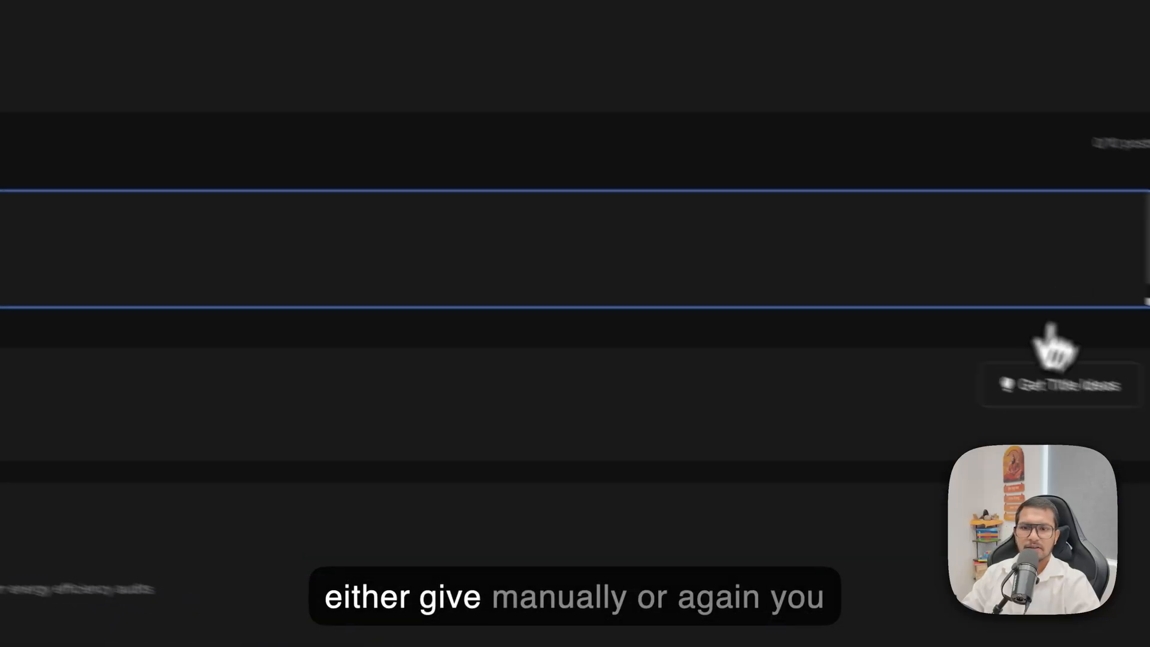
pyautogui.click(1066, 380)
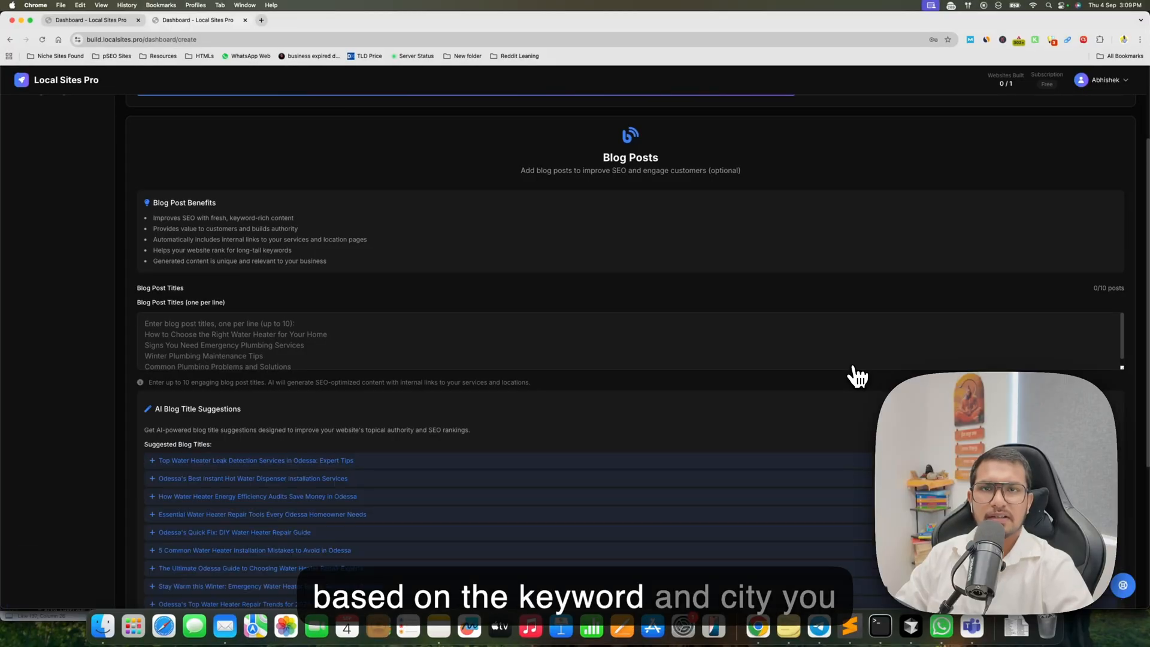
pyautogui.scroll(-3, 693, 398)
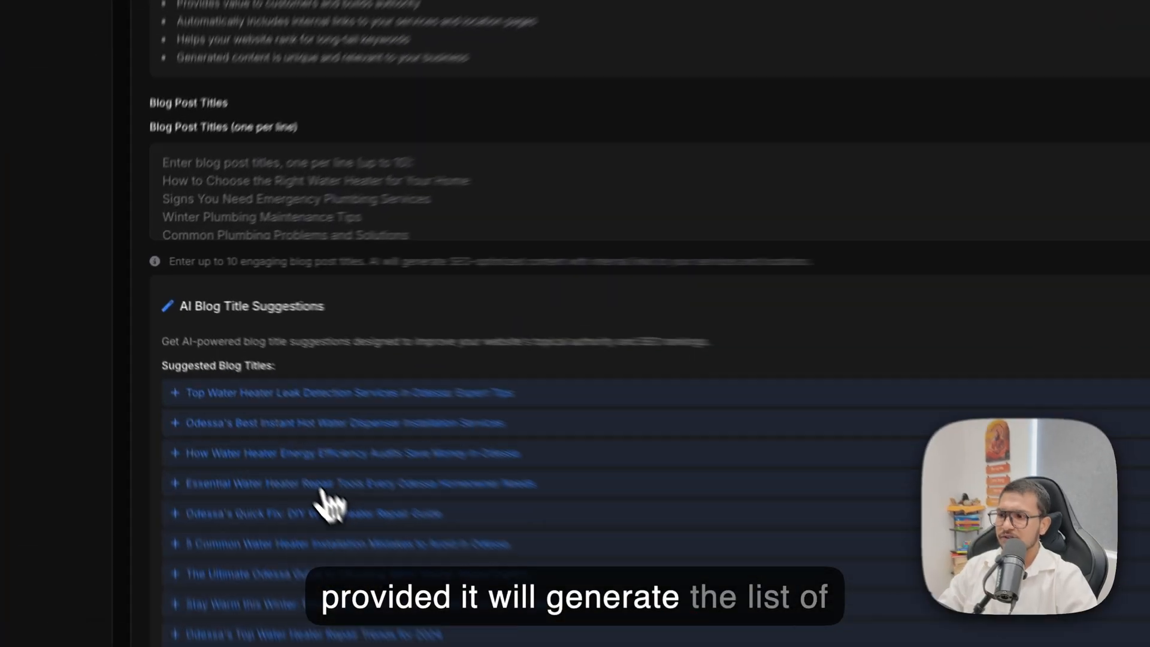
pyautogui.click(323, 486)
pyautogui.click(329, 451)
pyautogui.click(327, 425)
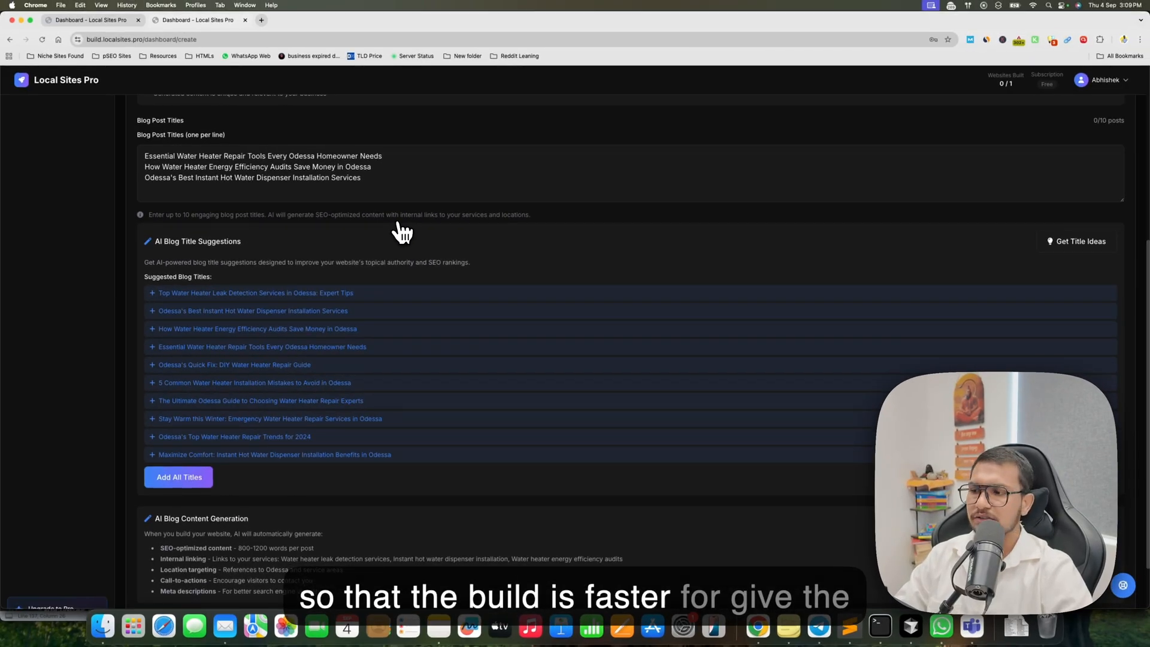
pyautogui.scroll(-2, 400, 233)
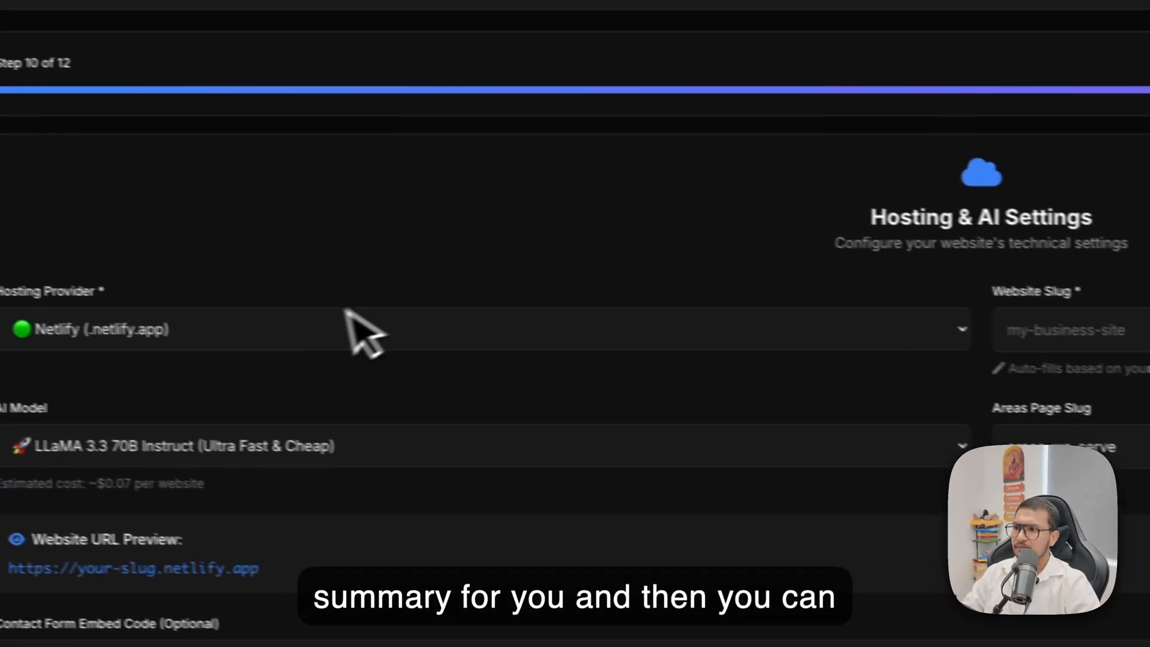
# Select Netlify as the hosting provider and set the website slug to "water-heater-repair-2".
pyautogui.click(353, 329)
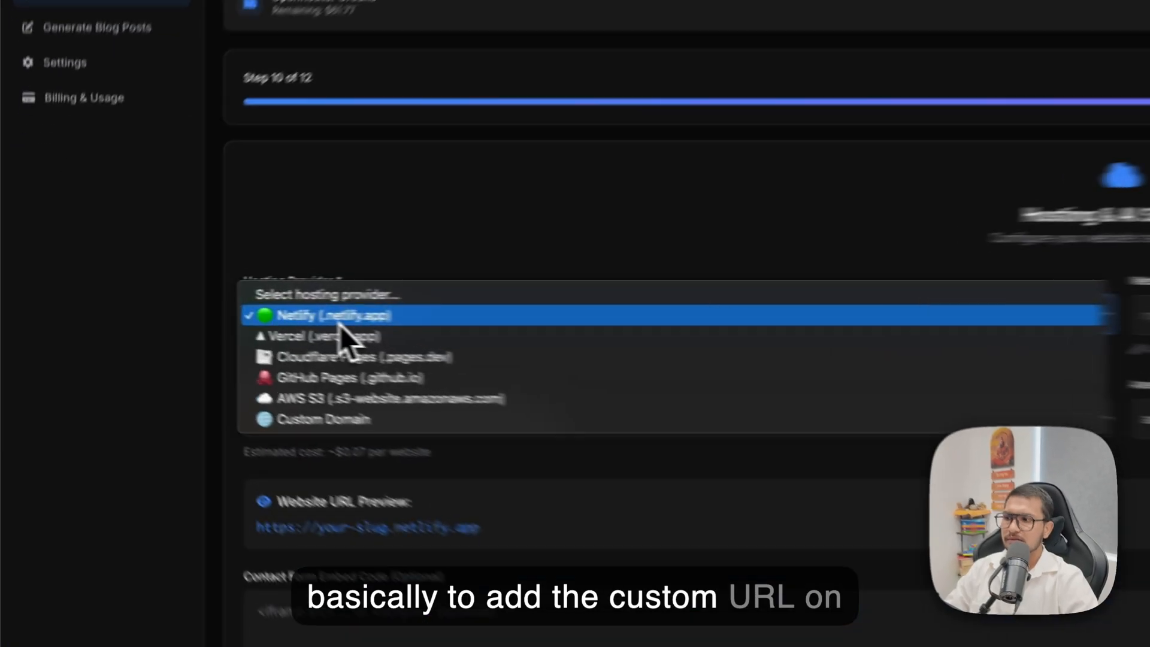
pyautogui.click(191, 306)
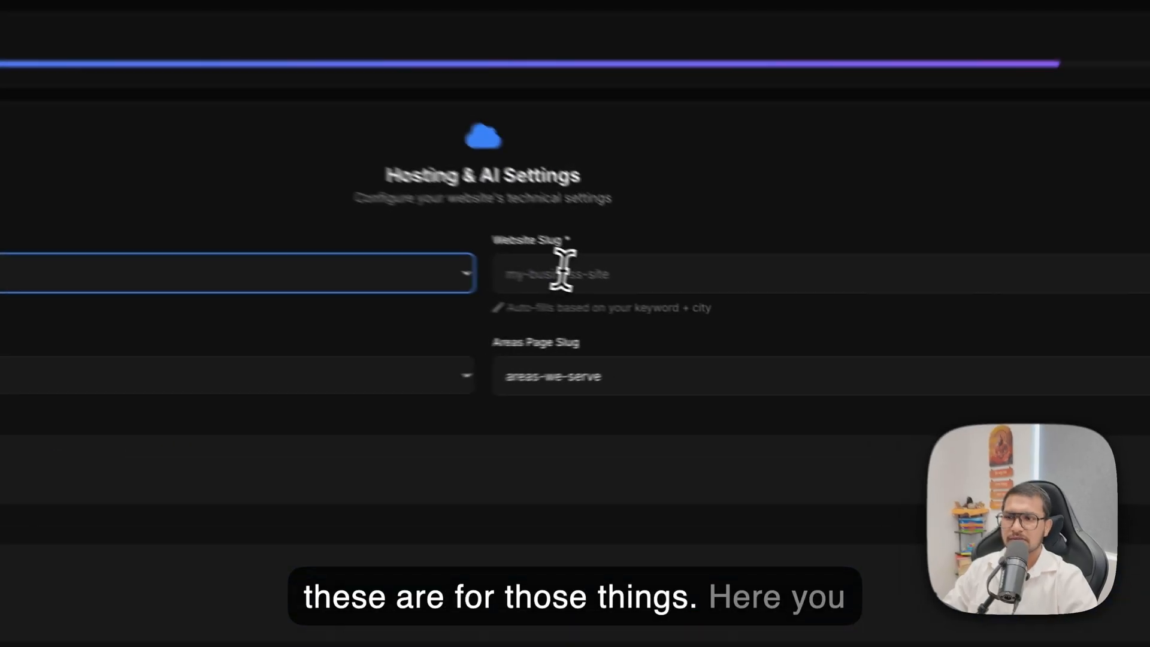
pyautogui.click(677, 303)
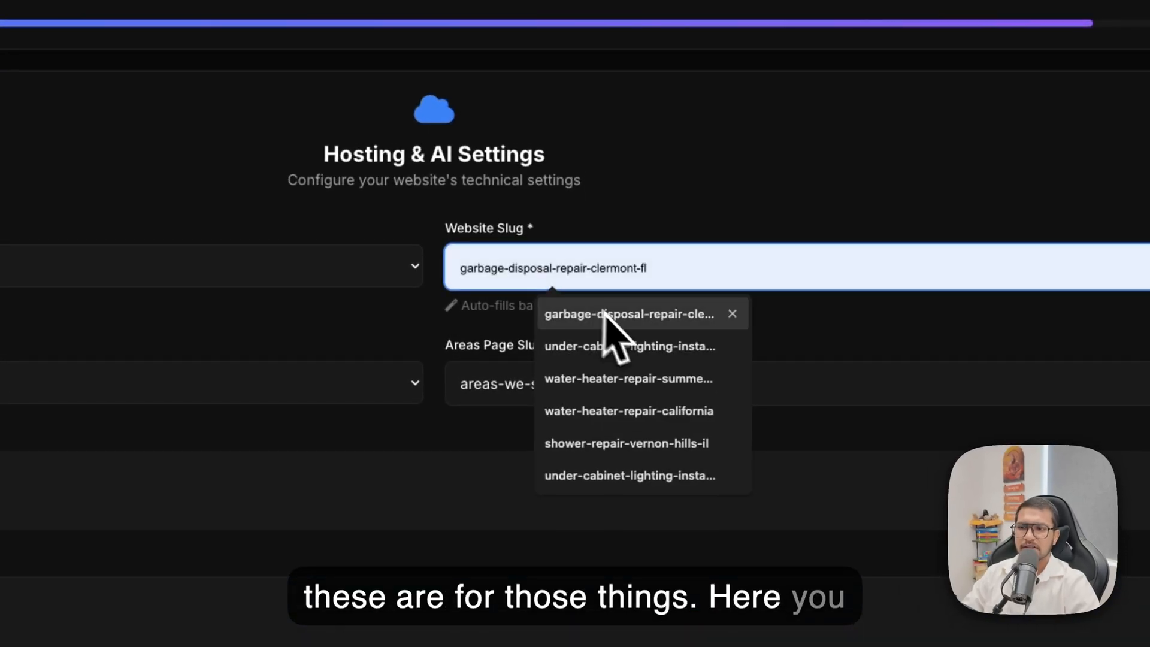
pyautogui.write('water-heater-repair')
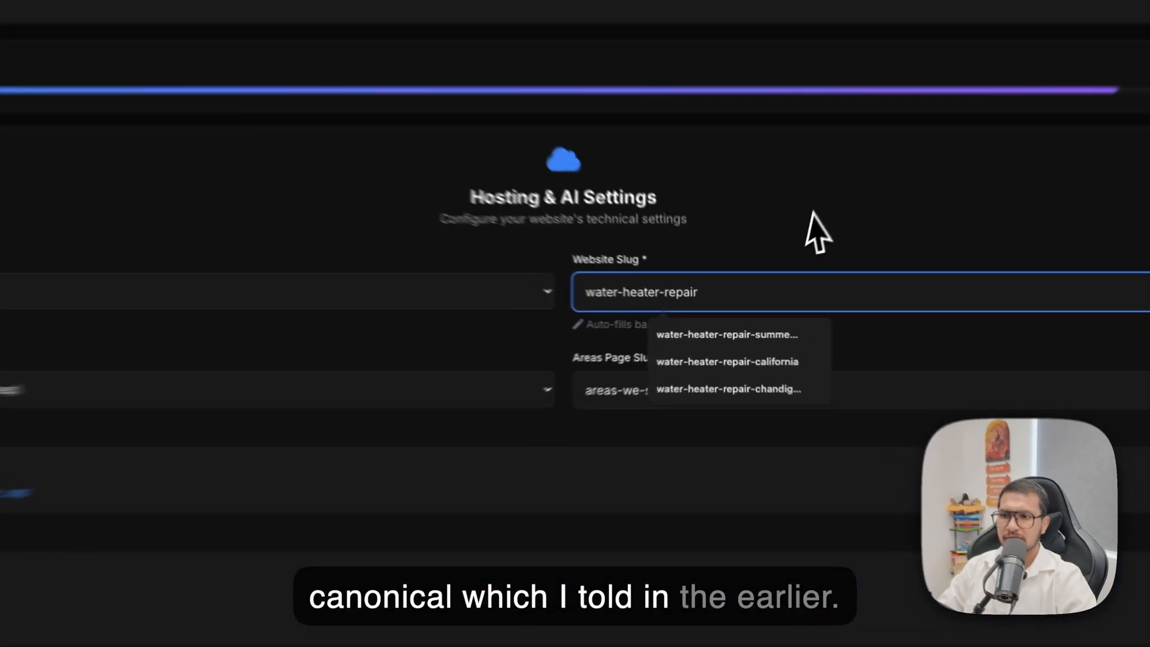
pyautogui.click(779, 260)
pyautogui.click(740, 308)
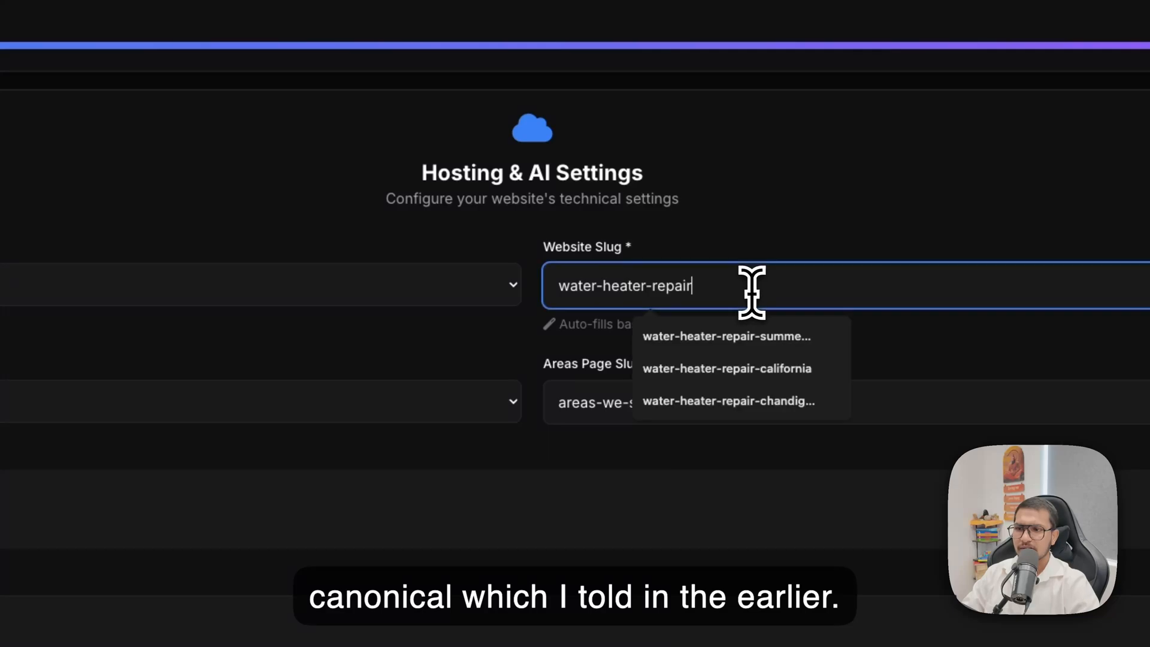
pyautogui.write('-2')
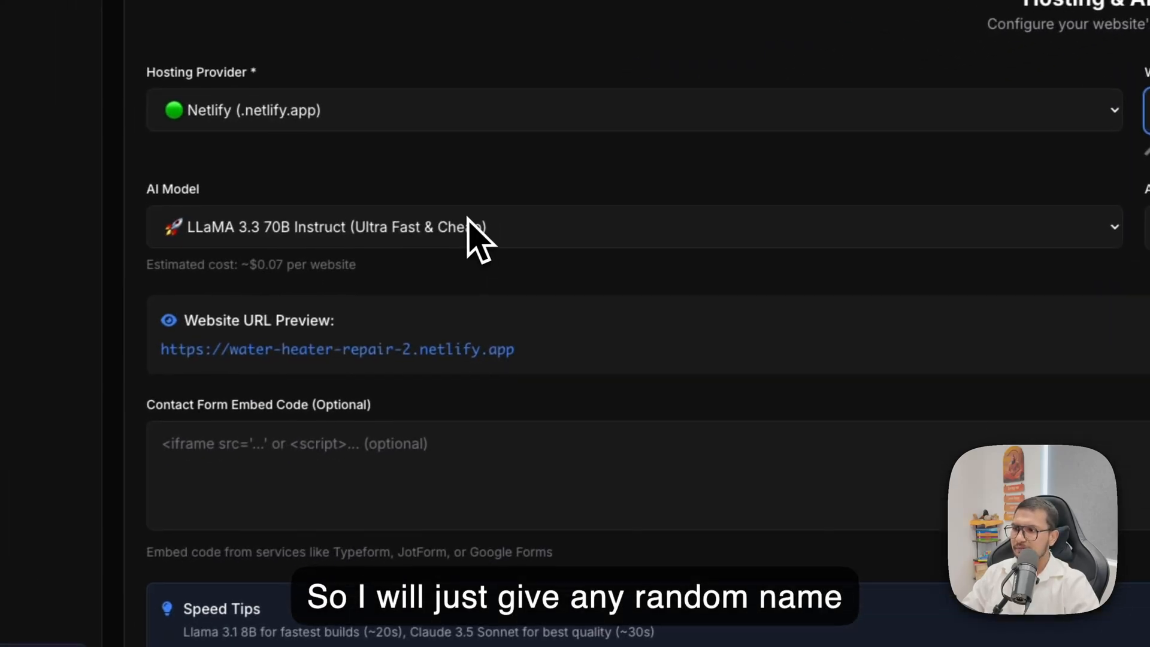
# Select LLaMA 3.3 70B Instruct as the AI model, keep "areas-we-serve" as the areas page slug, and proceed to the calculator pages.
pyautogui.click(469, 226)
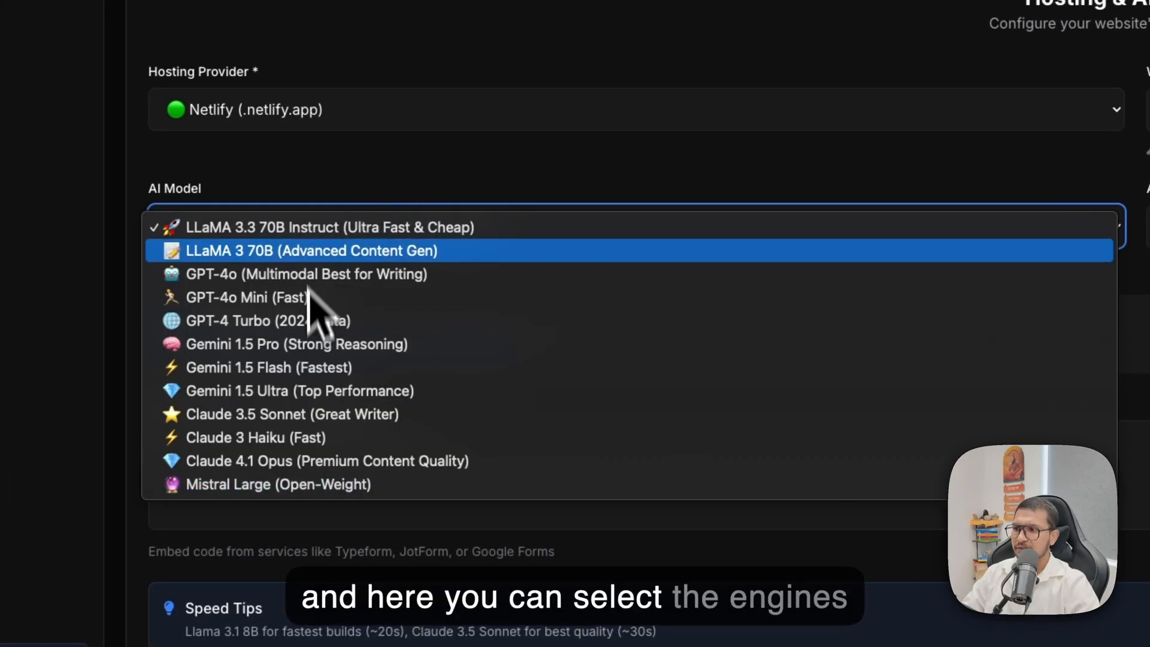
pyautogui.click(304, 231)
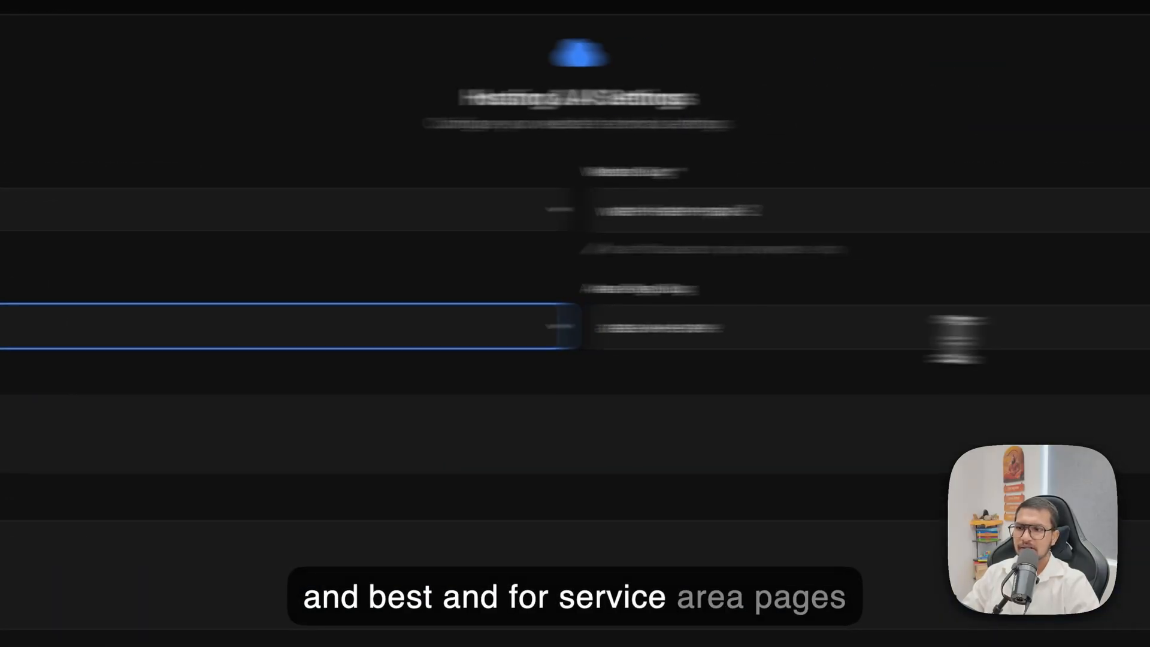
pyautogui.click(673, 338)
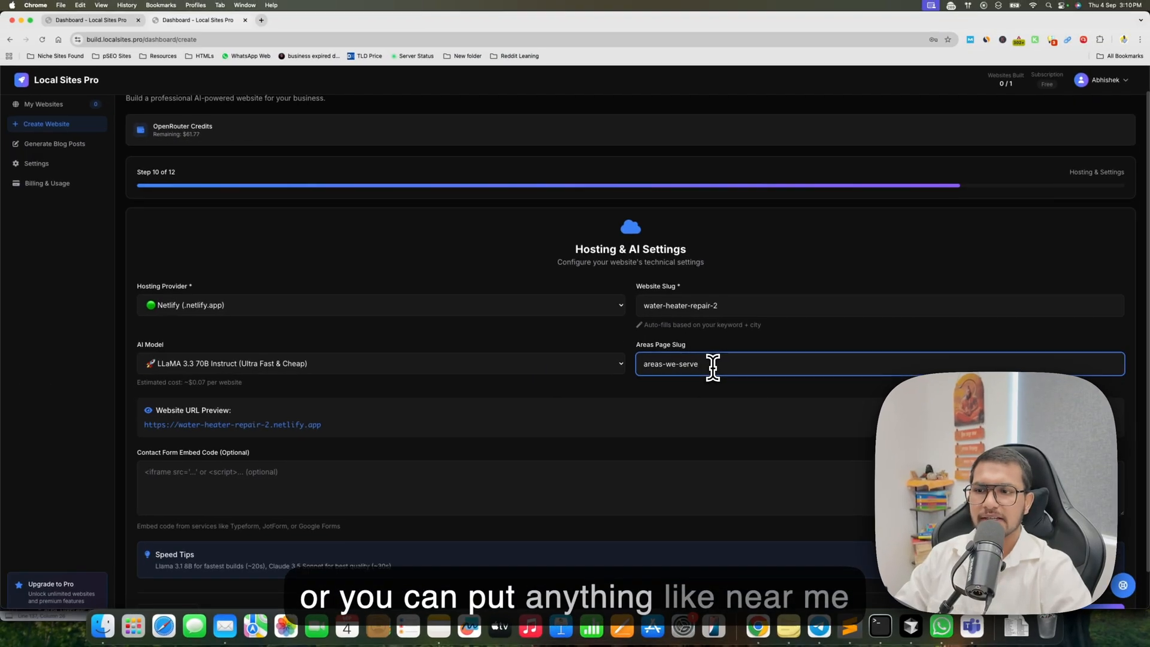
pyautogui.scroll(-1, 713, 366)
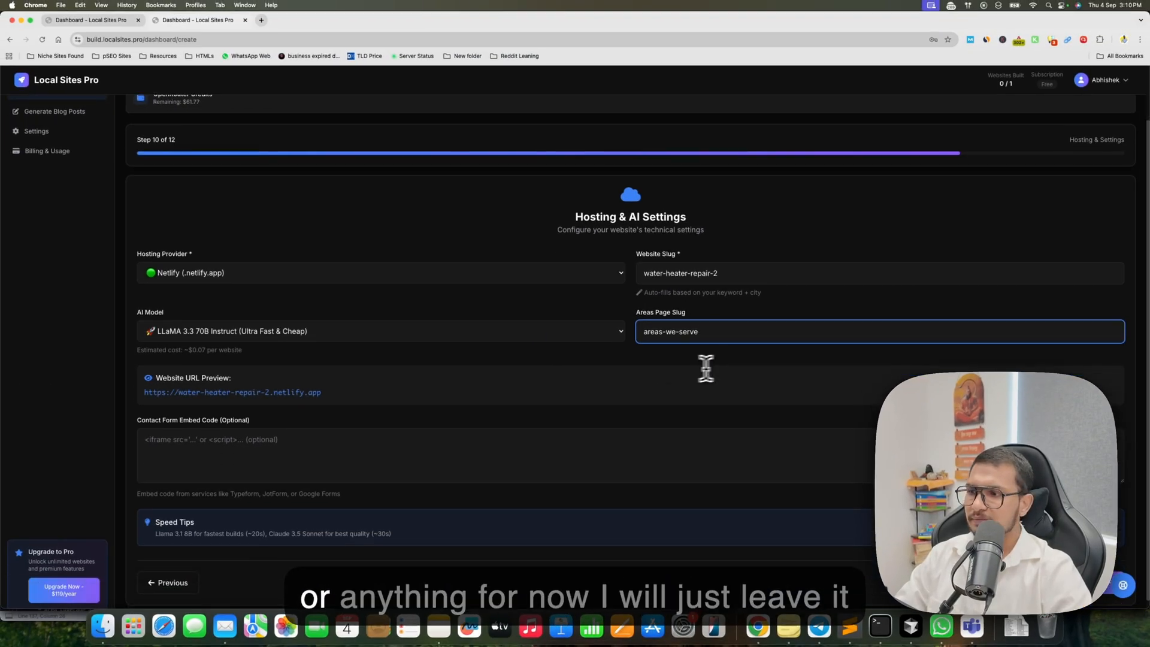
pyautogui.scroll(-1, 671, 333)
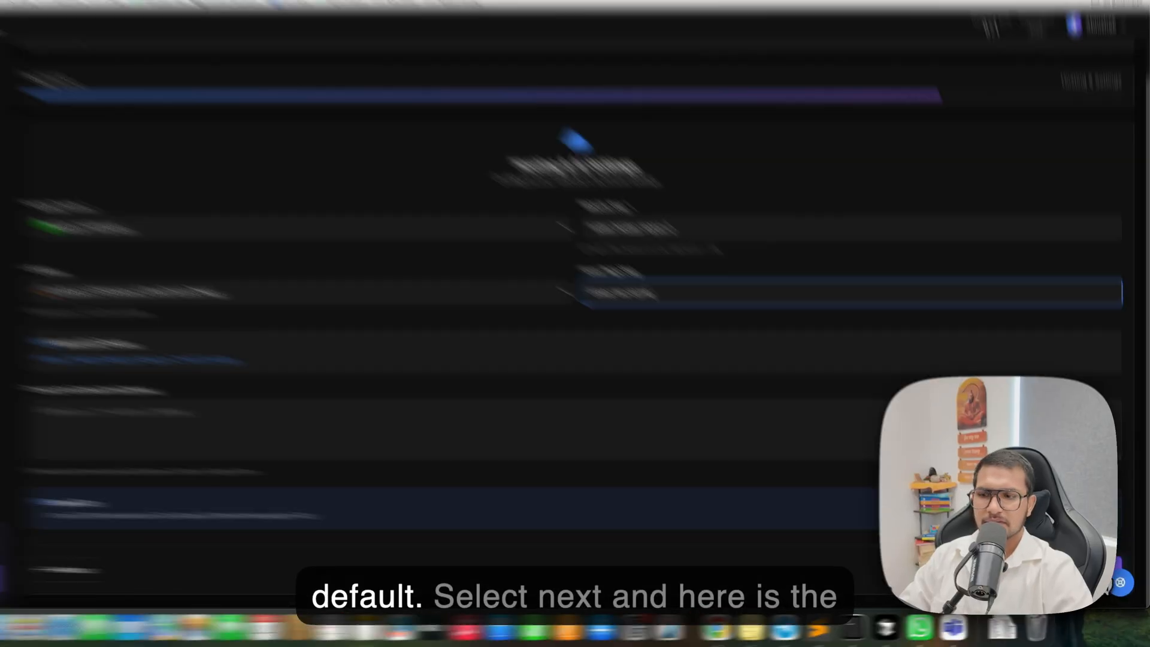
pyautogui.click(1115, 574)
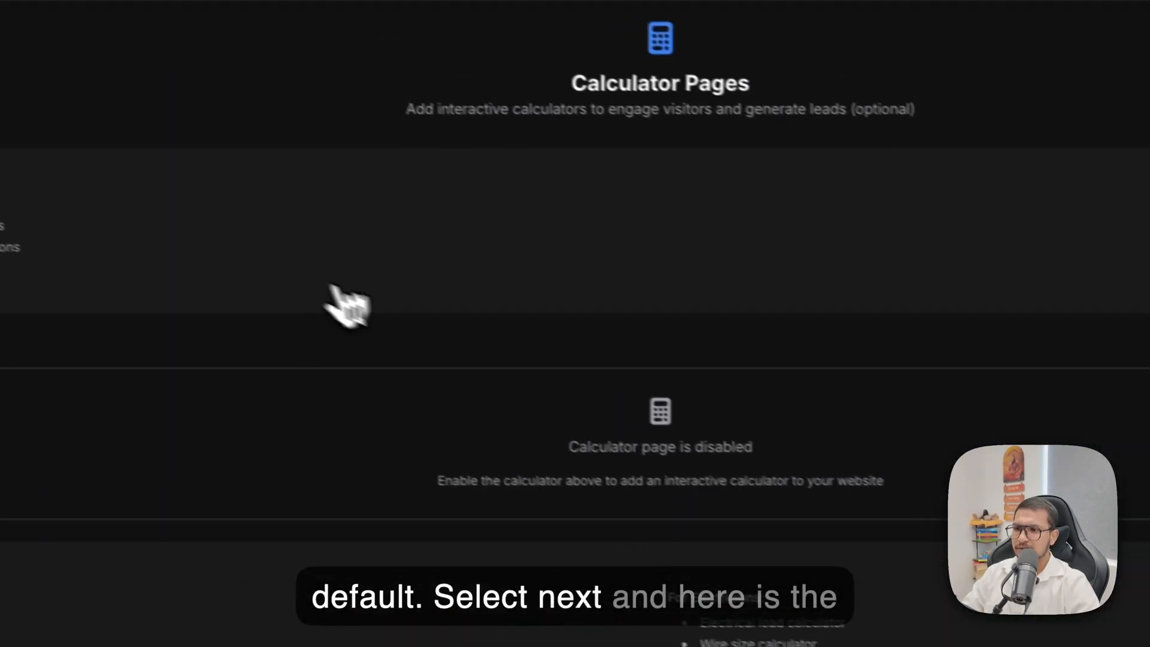
# Enable the calculator page and title it "water heater repair cost calculator".
pyautogui.moveTo(564, 446); pyautogui.dragTo(961, 506)
pyautogui.click(947, 265)
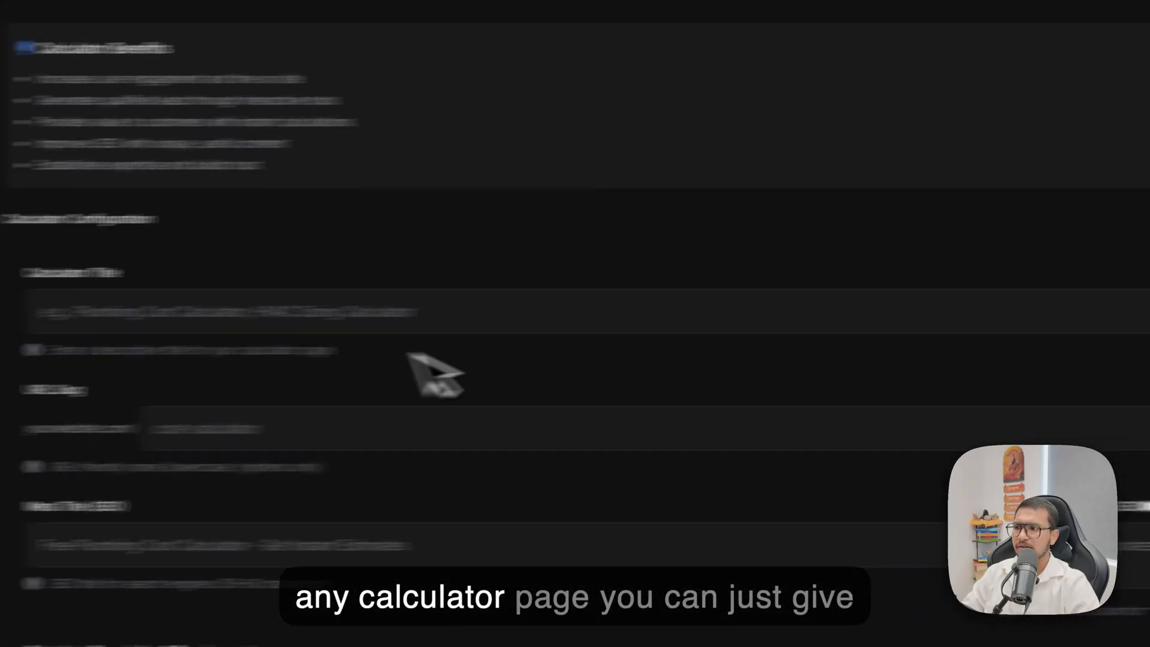
pyautogui.click(301, 310)
pyautogui.write('wa')
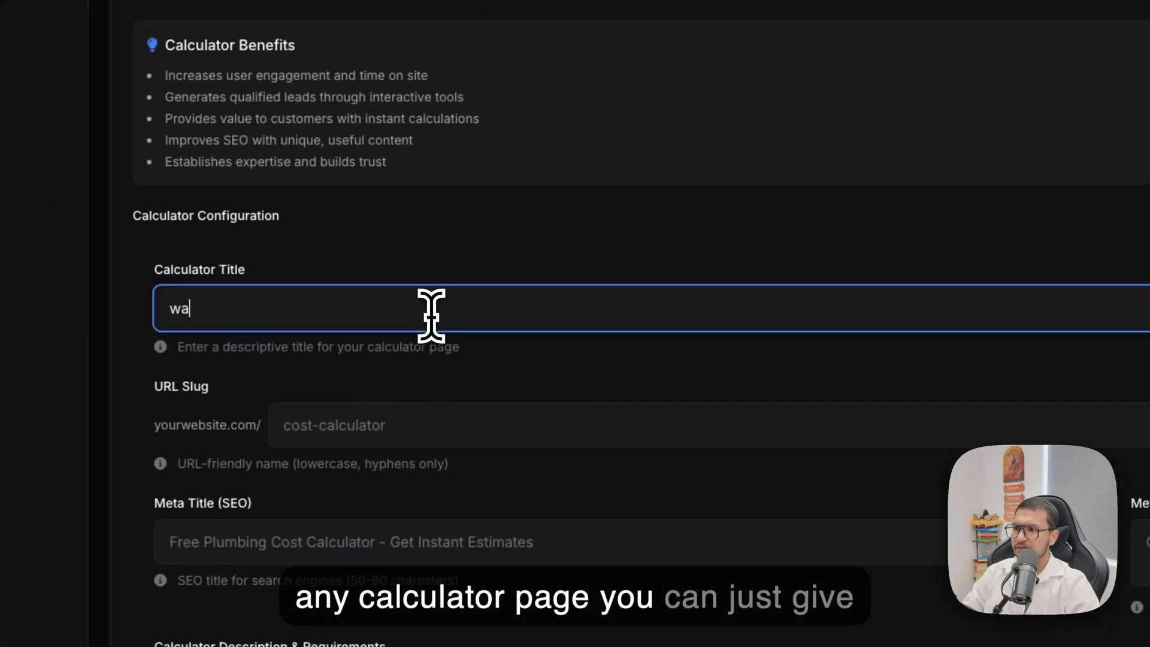
pyautogui.write('ter heater rep')
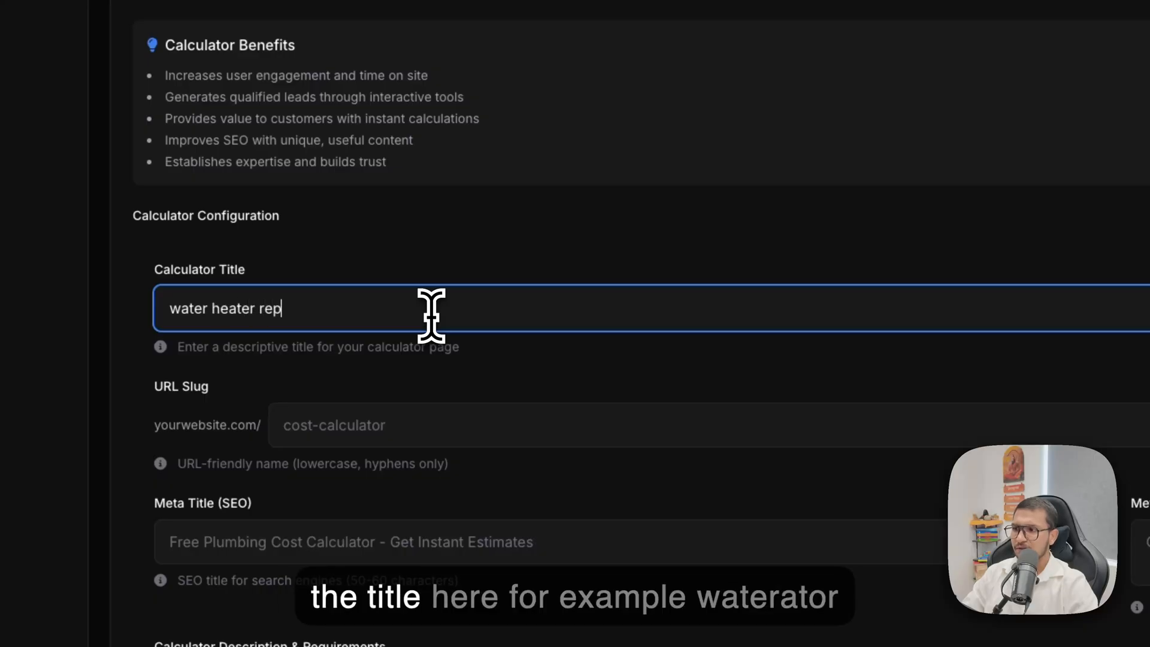
pyautogui.write('air c')
pyautogui.write('ost ')
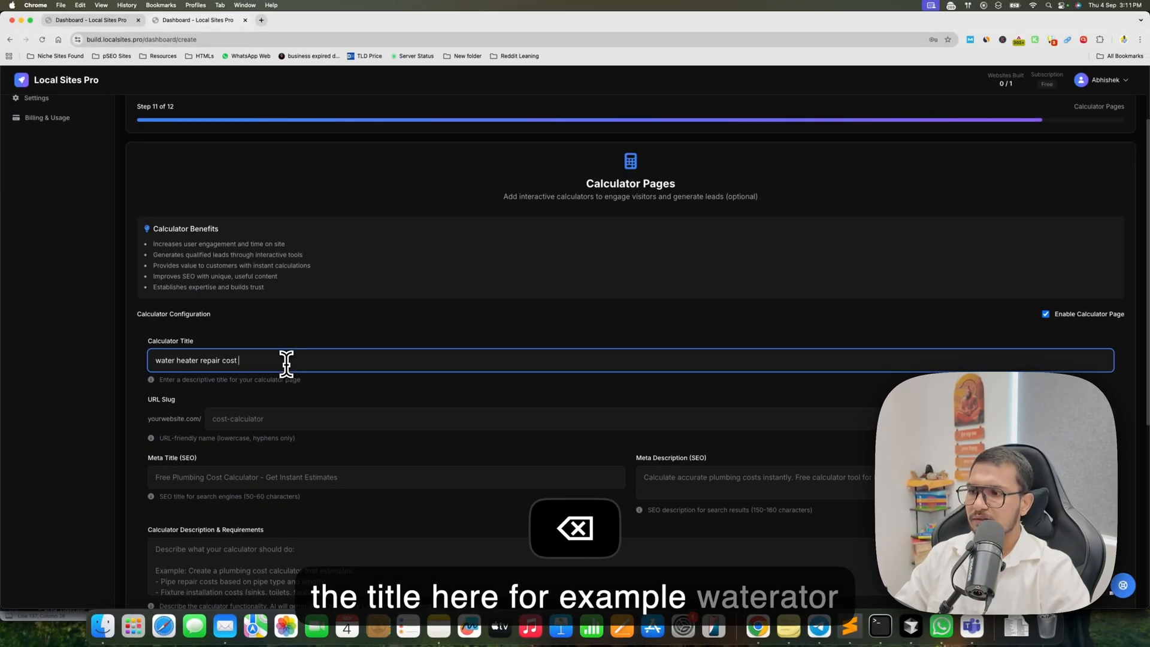
pyautogui.write('calculator')
# Reuse the calculator title "water heater repair cost calculator" as the calculator's description and requirements.
pyautogui.press('super+a')
pyautogui.press('super+c')
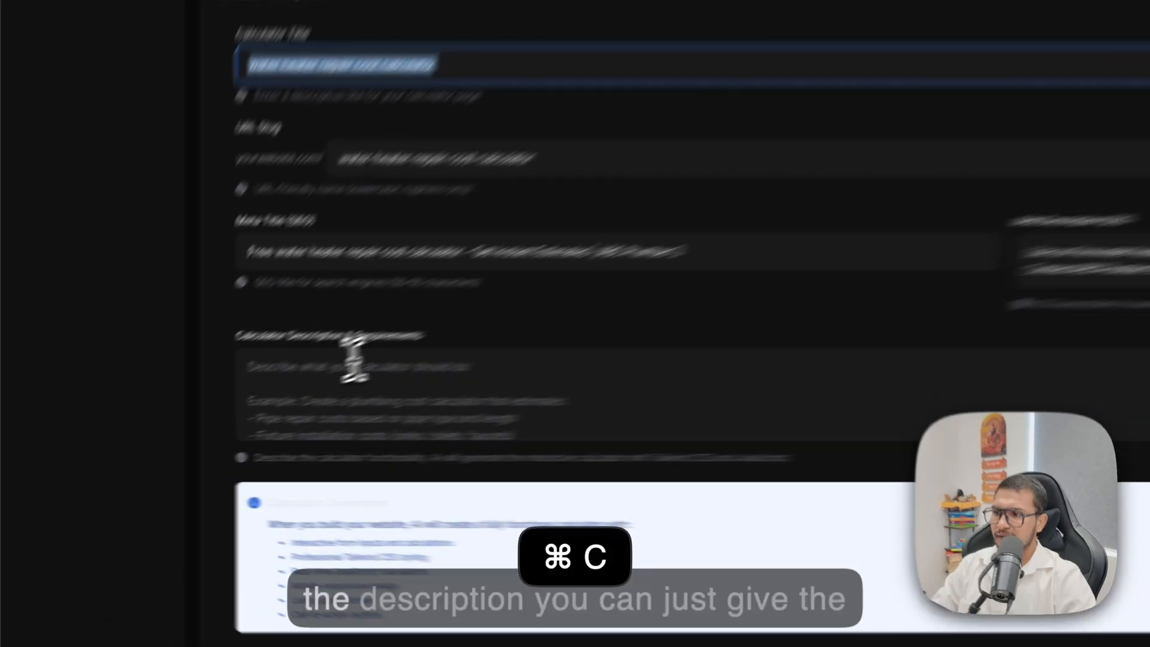
pyautogui.click(354, 360)
pyautogui.press('super+v')
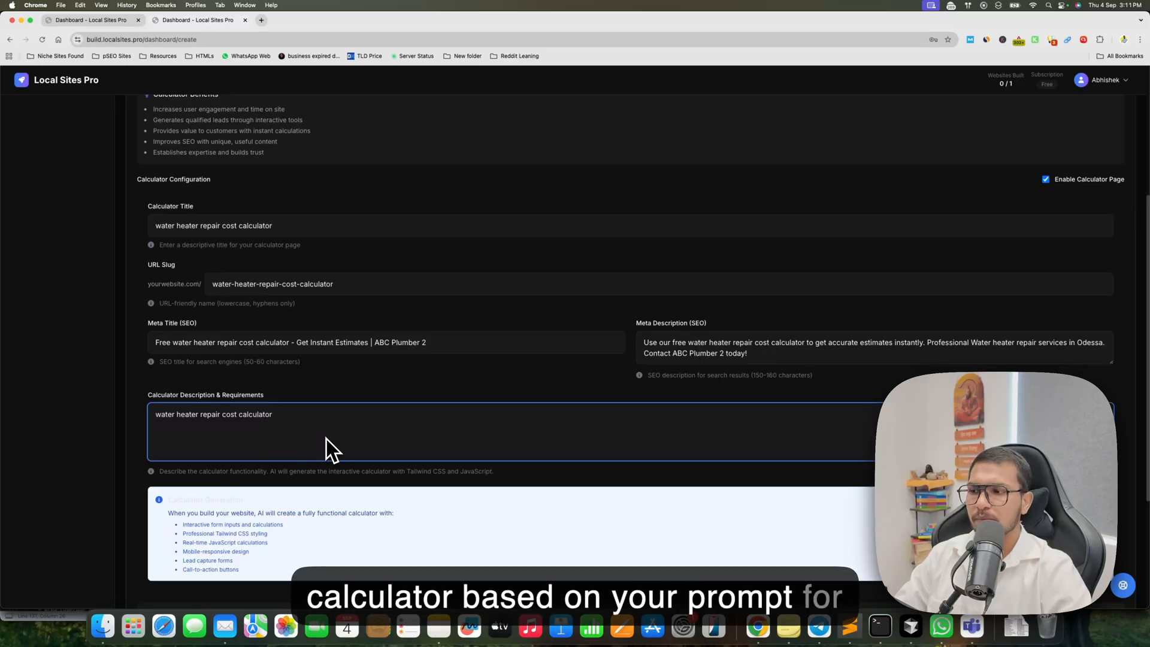
pyautogui.moveTo(159, 414); pyautogui.dragTo(373, 417)
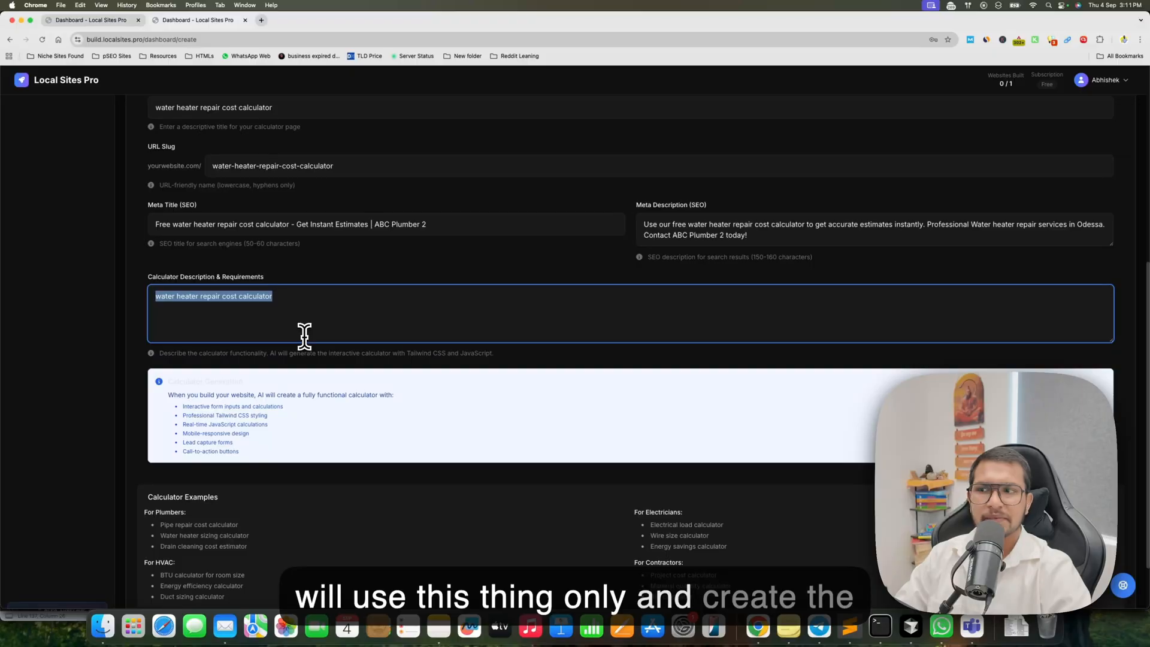
# Proceed past the calculator settings and build the website.
pyautogui.scroll(-3, 406, 385)
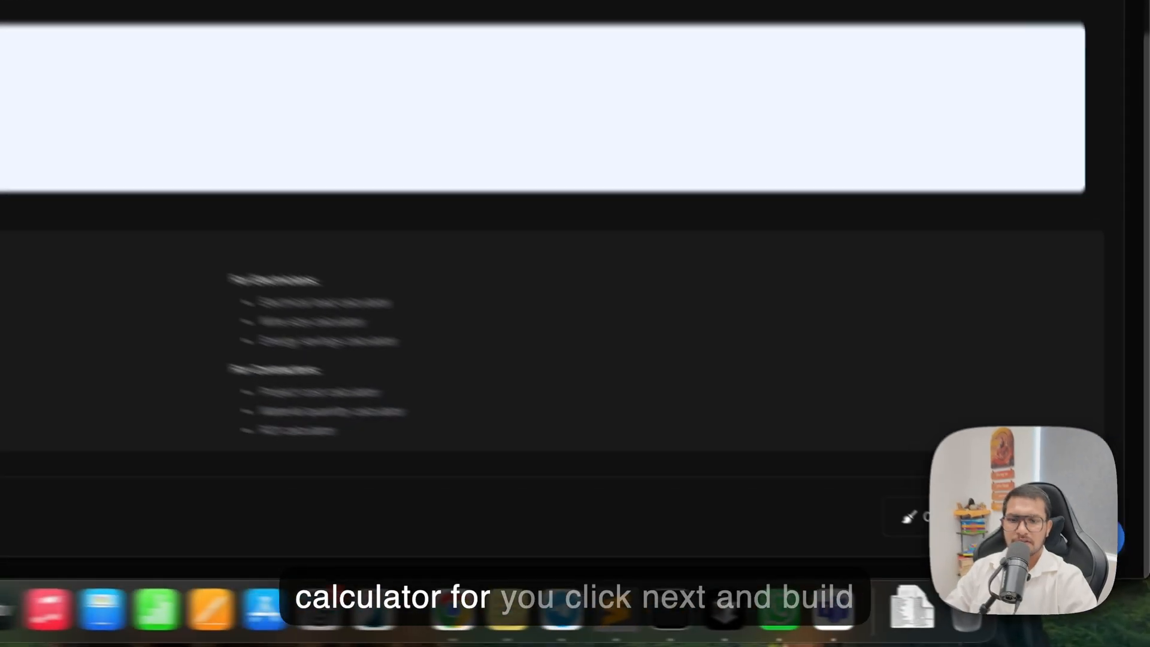
pyautogui.click(1072, 522)
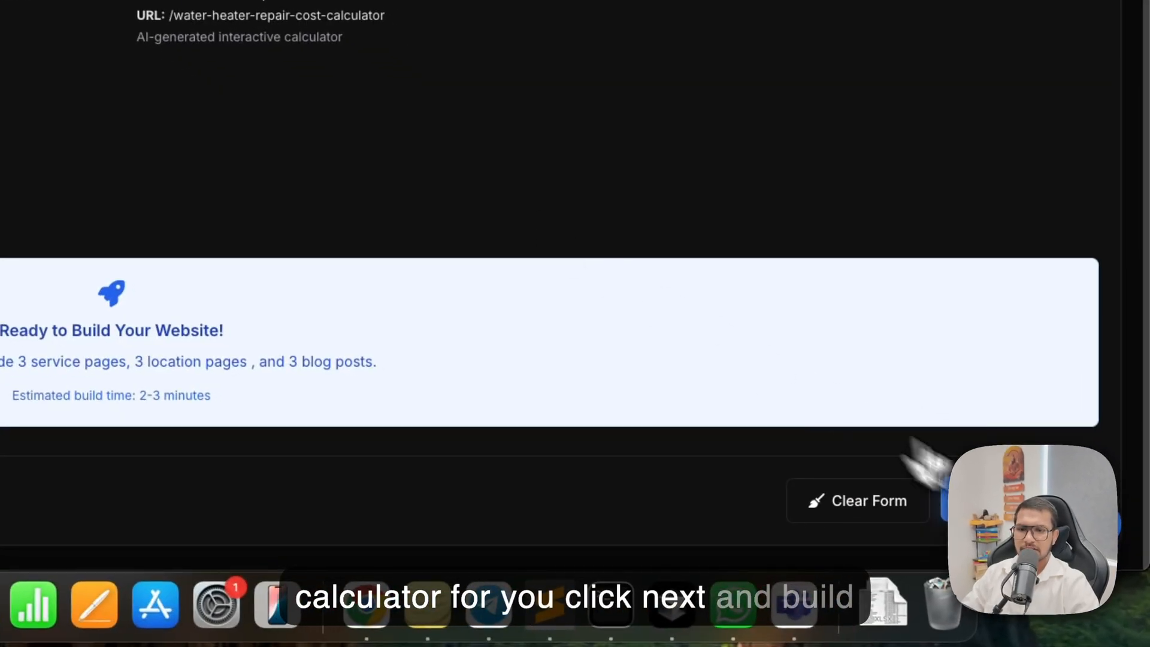
pyautogui.click(1045, 522)
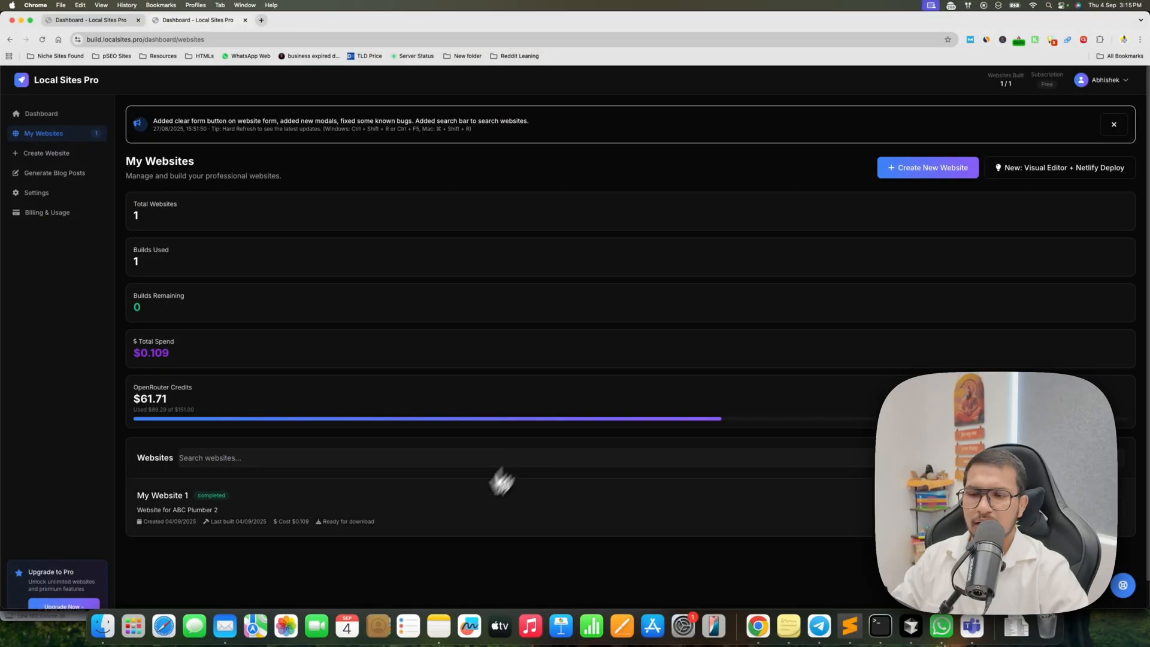
# Download My Website 1 as a ZIP and open index.html from the extracted my-website-1 folder.
pyautogui.scroll(-1, 335, 531)
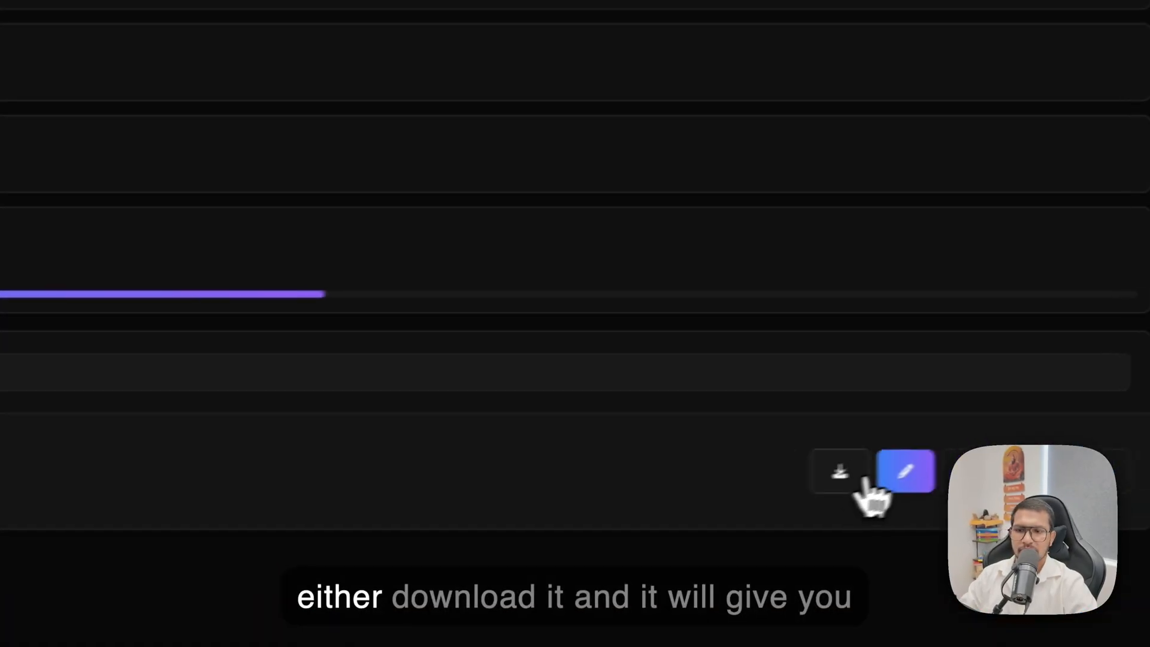
pyautogui.click(836, 486)
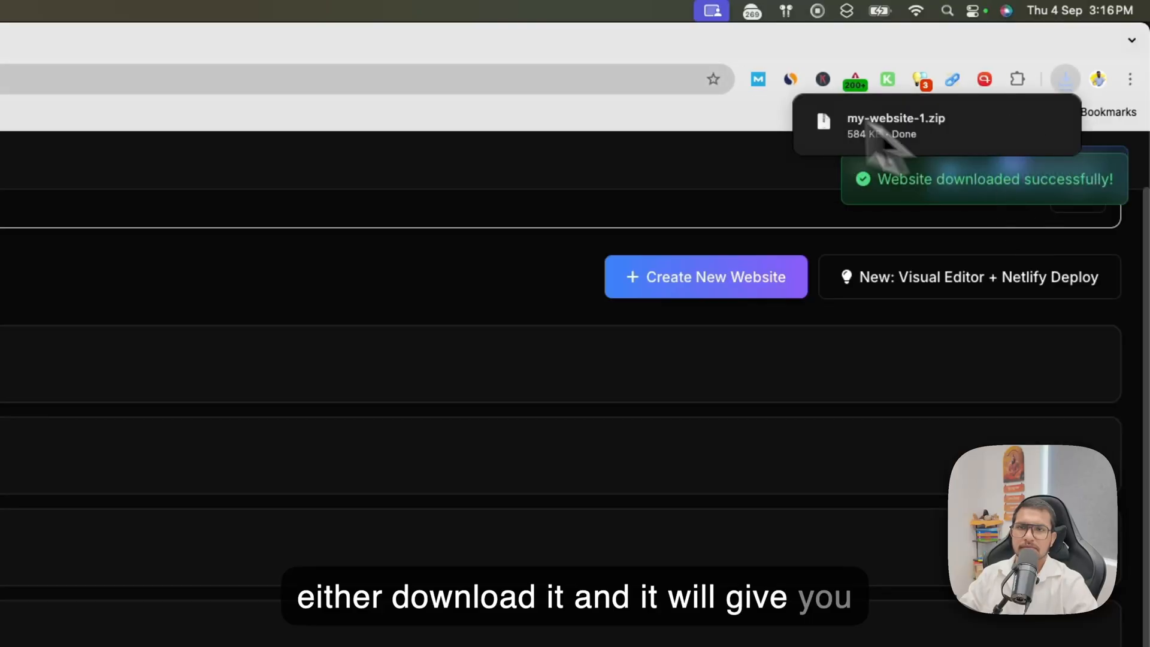
pyautogui.click(1051, 122)
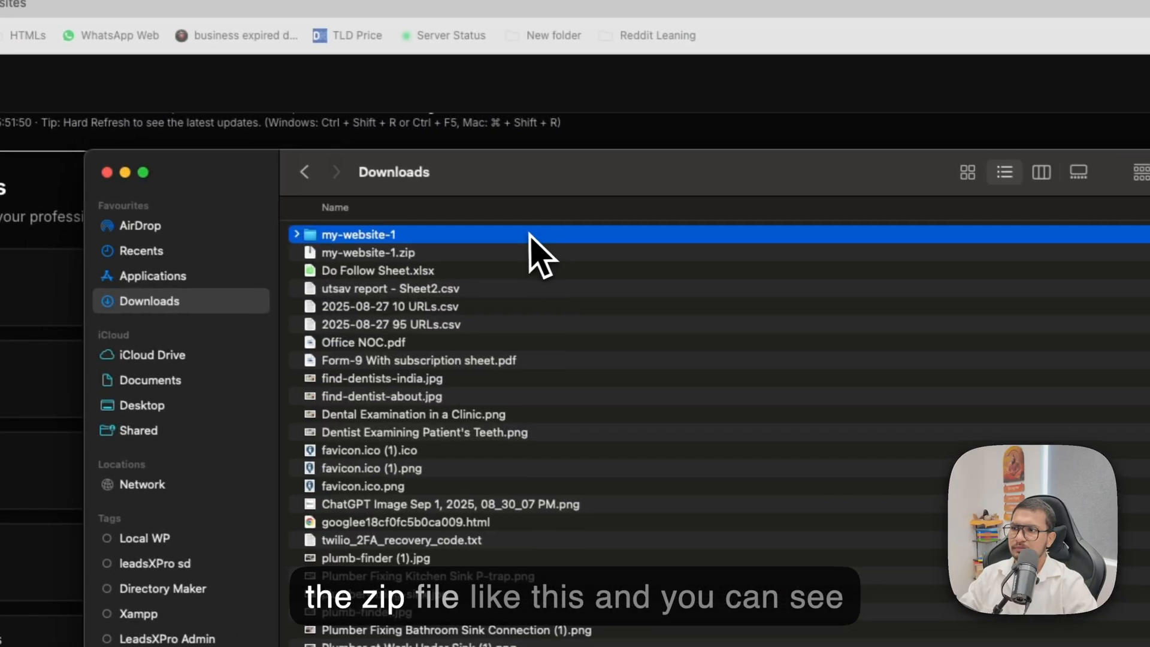
pyautogui.doubleClick(533, 235)
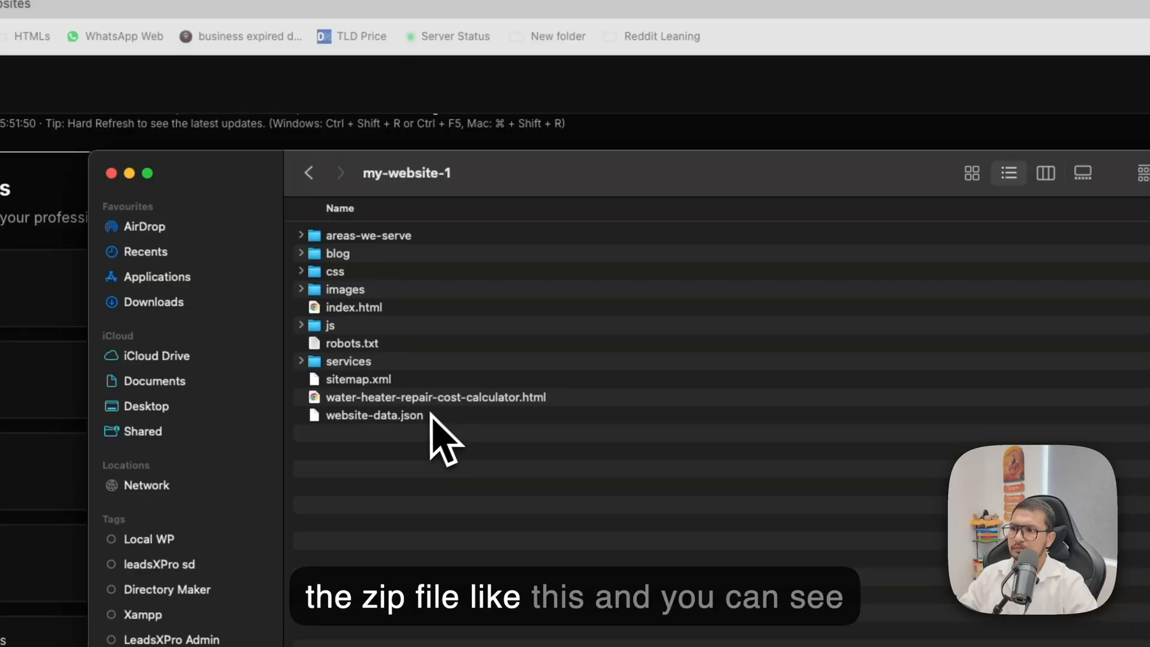
pyautogui.doubleClick(420, 311)
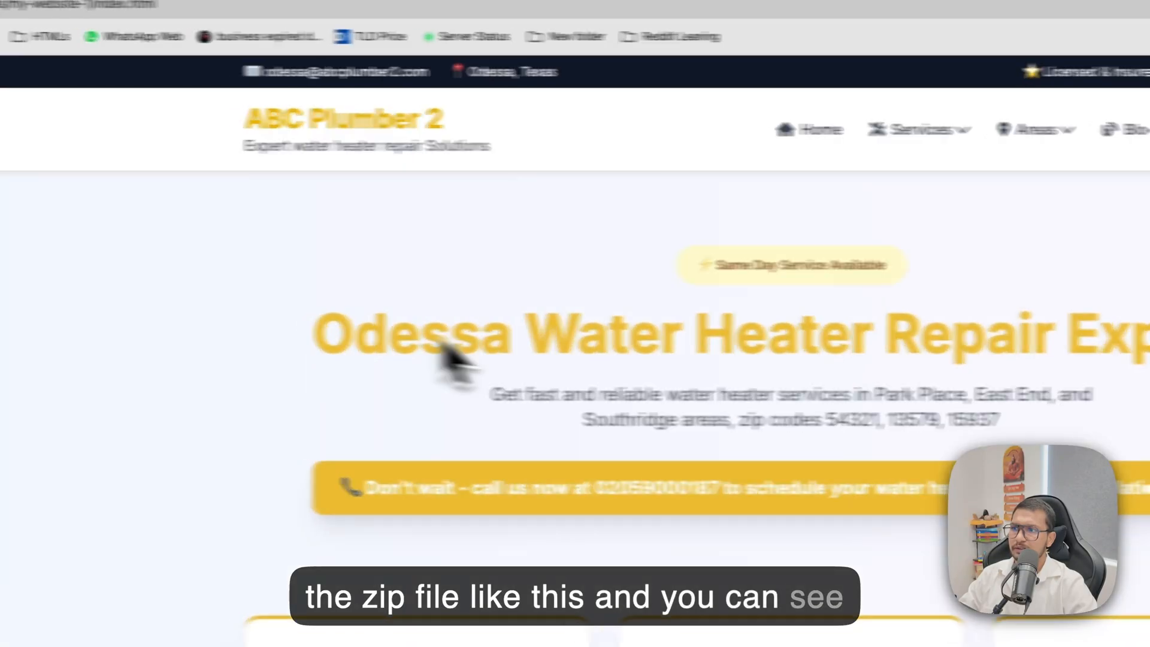
# Look over the downloaded static homepage, including its header and hero section, and close it.
pyautogui.moveTo(533, 337); pyautogui.dragTo(1127, 393)
pyautogui.moveTo(1044, 348); pyautogui.dragTo(855, 530)
pyautogui.click(831, 555)
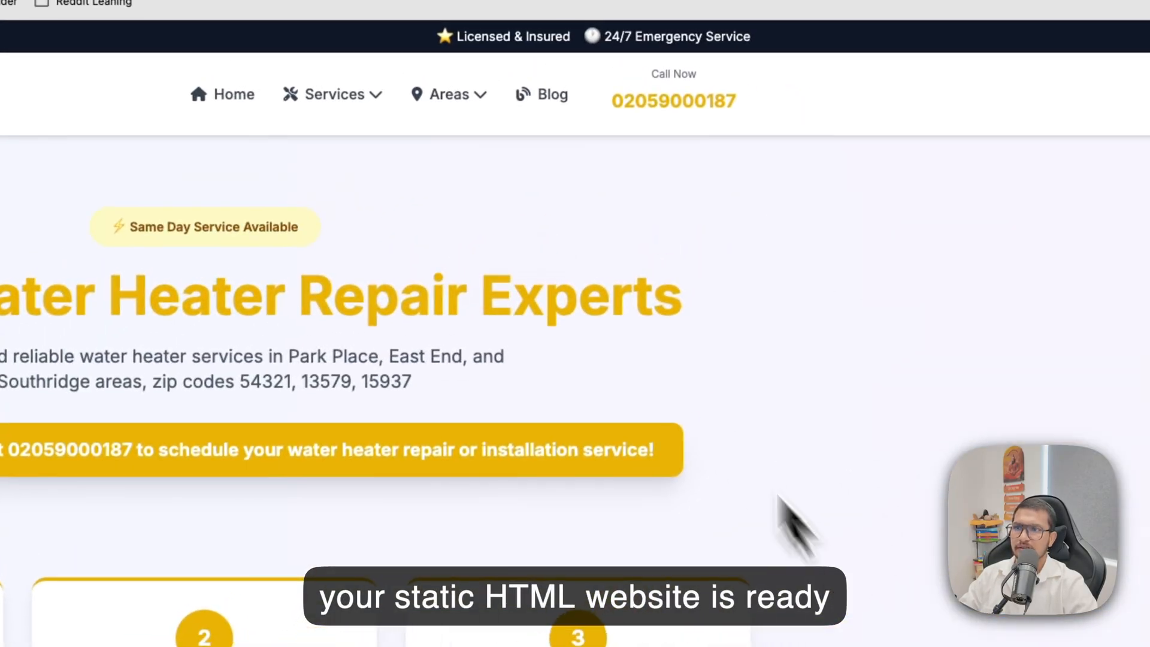
pyautogui.moveTo(852, 94)
pyautogui.press('super+w')
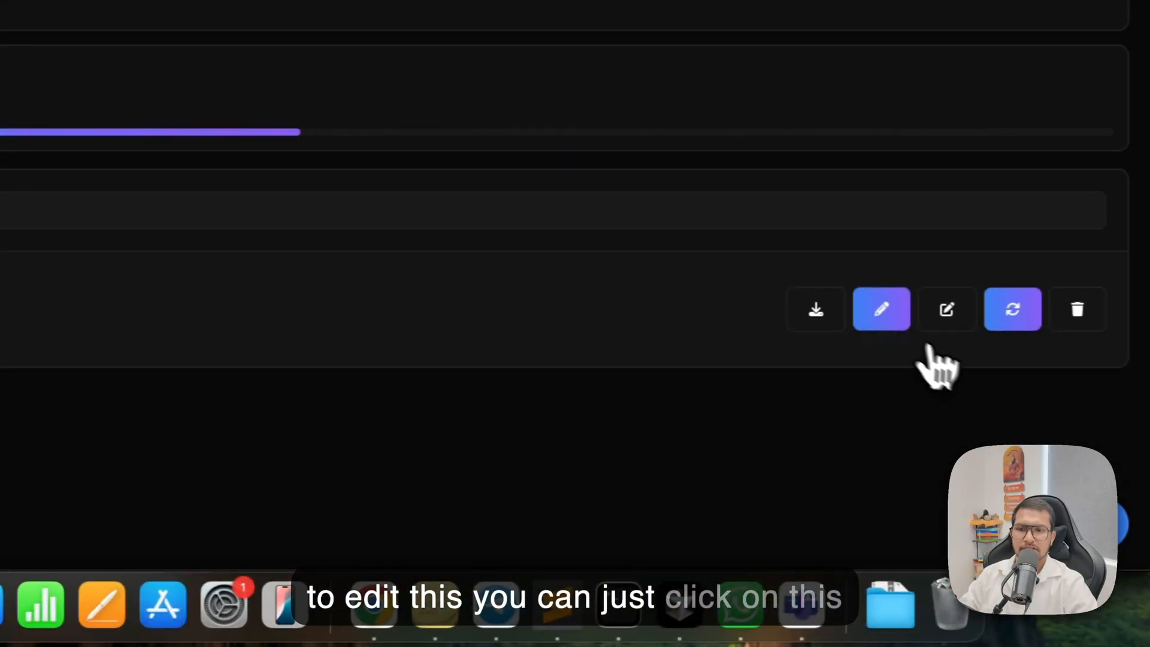
# Open My Website 1 in the visual editor and try selecting the homepage's main heading and body text.
pyautogui.click(879, 322)
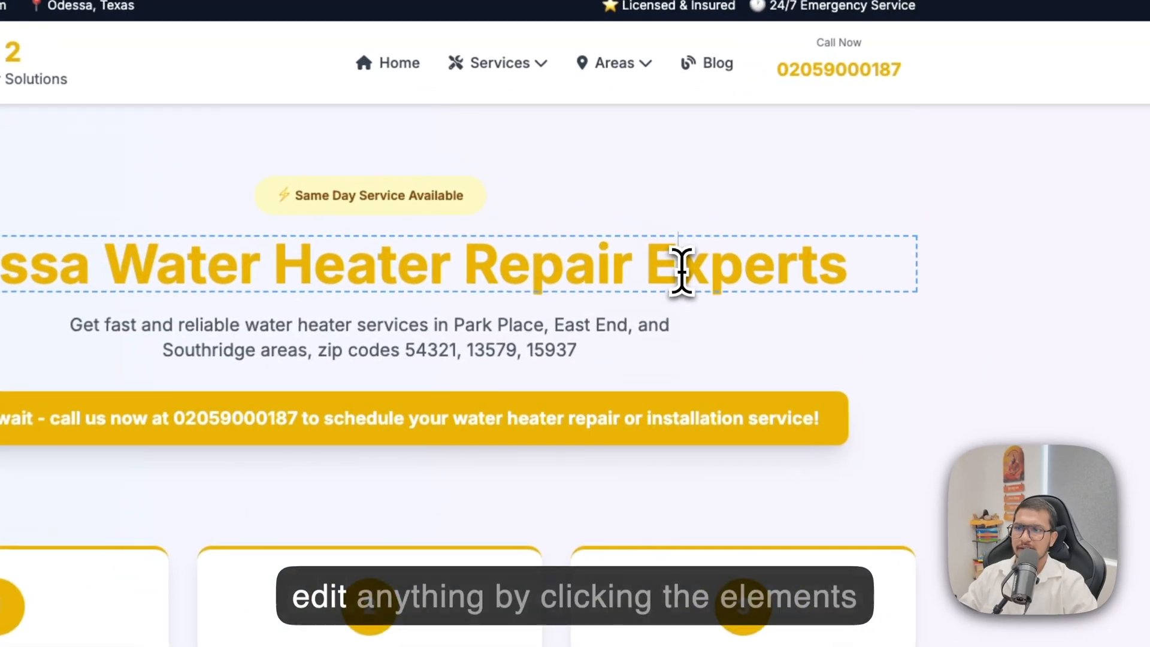
pyautogui.doubleClick(655, 231)
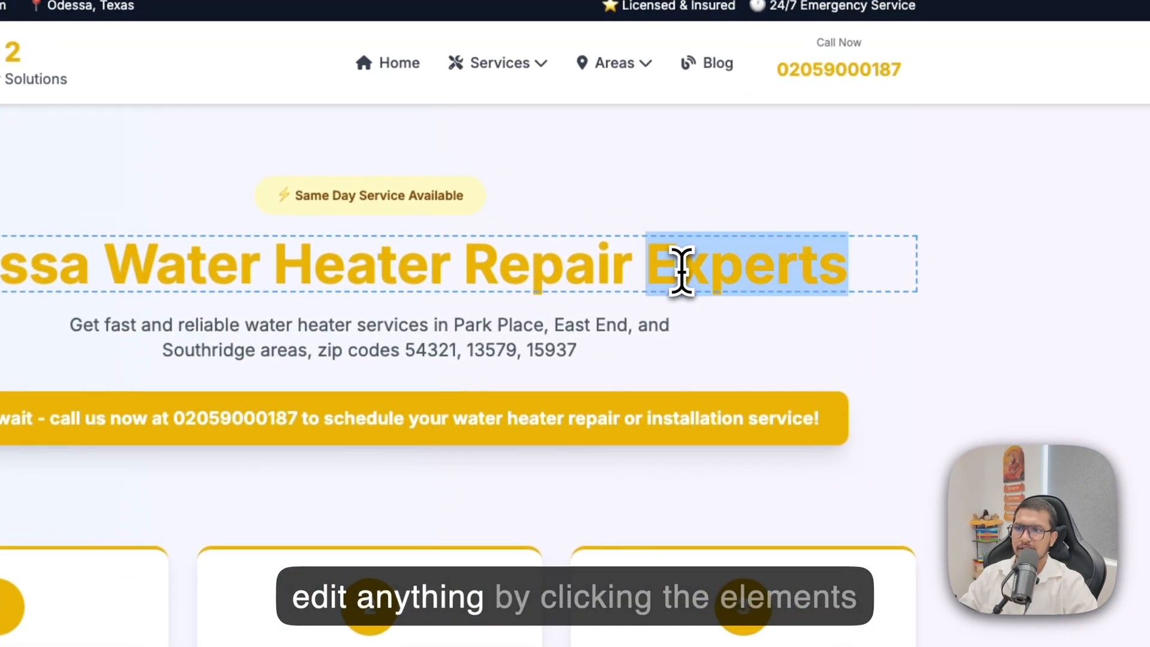
pyautogui.click(527, 318)
pyautogui.scroll(-20, 780, 359)
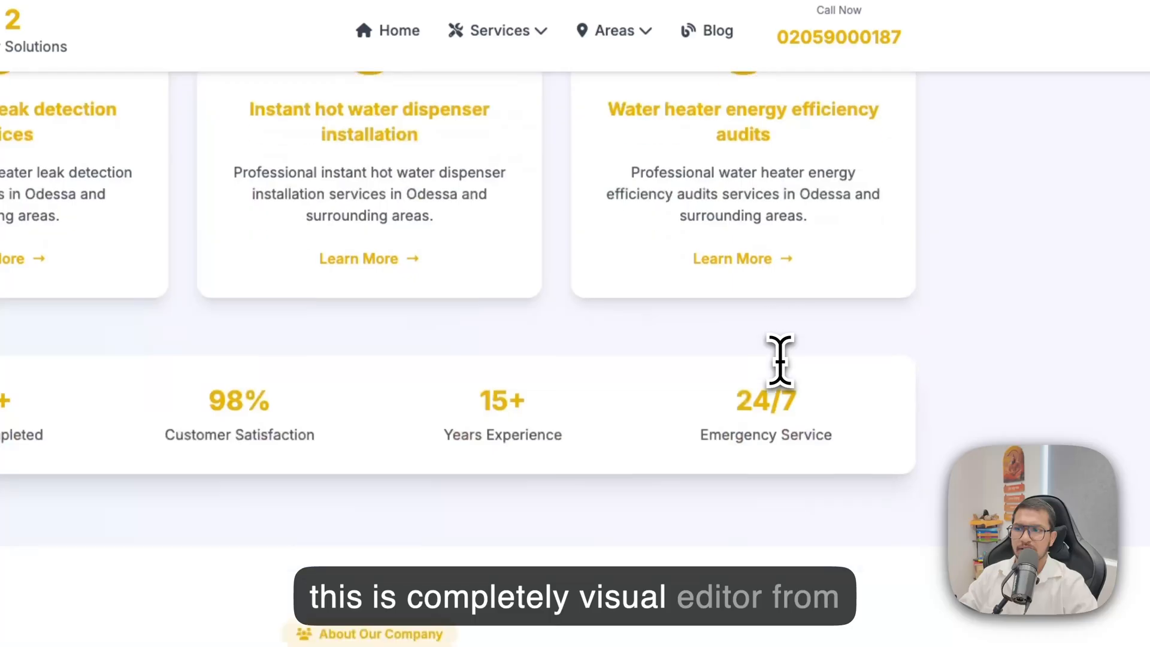
pyautogui.click(369, 415)
pyautogui.scroll(2, 369, 414)
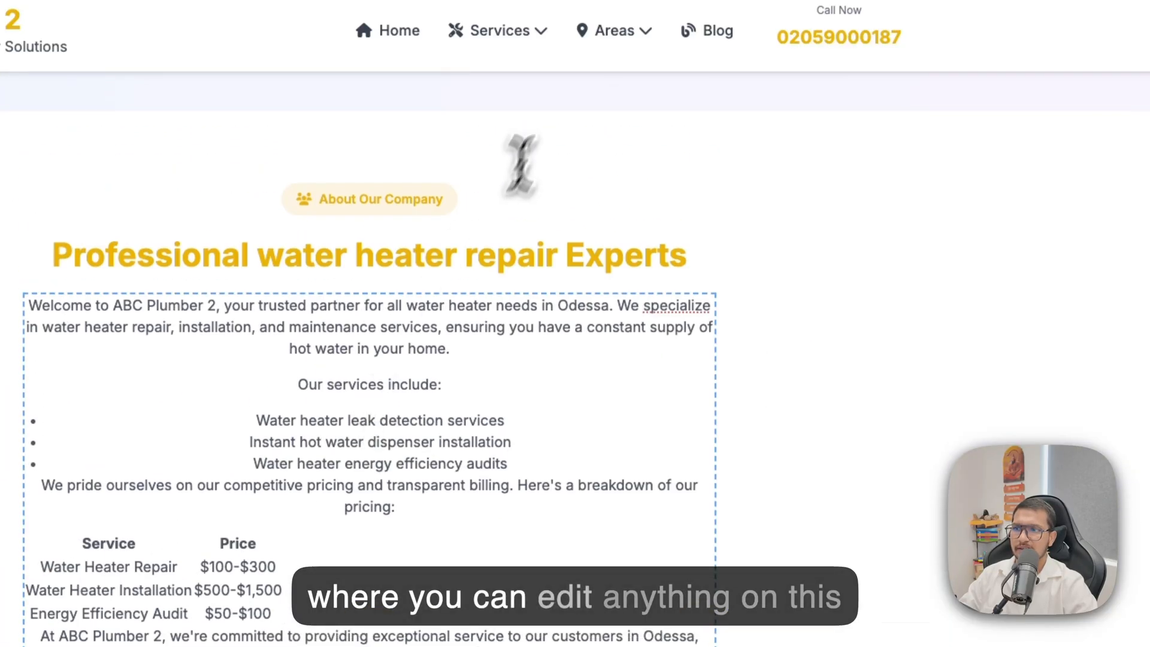
pyautogui.scroll(-15, 495, 531)
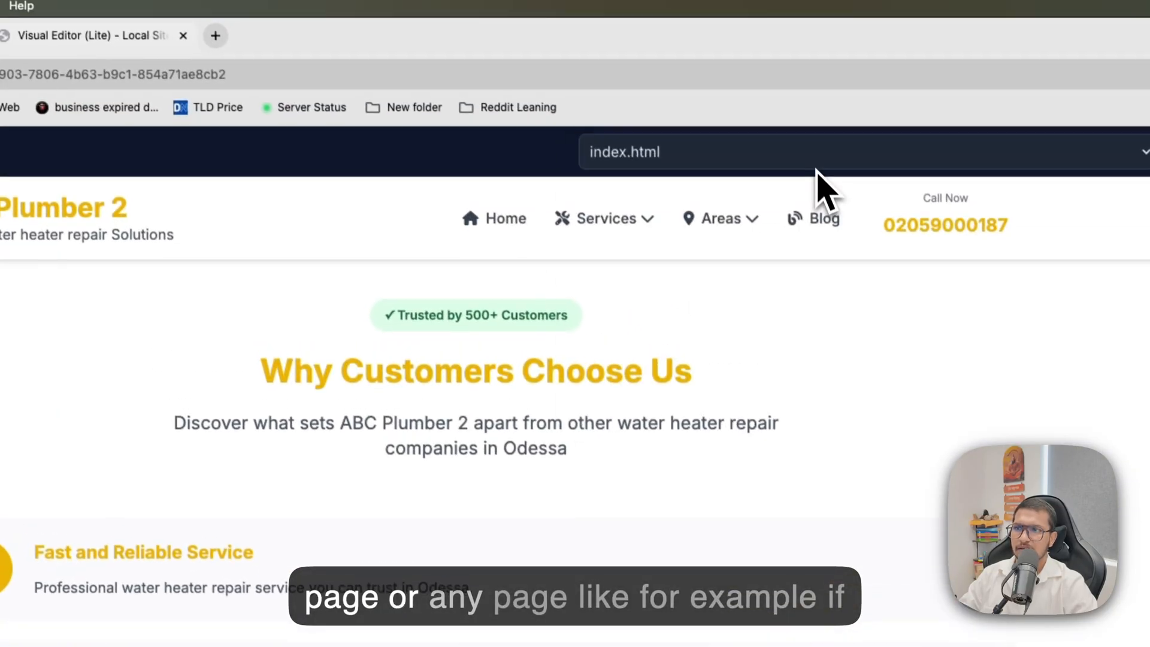
# Load the instant hot water dispenser installation page, followed by water-heater-repair-cost-calculator.html, and look through the calculator page.
pyautogui.click(818, 159)
pyautogui.click(768, 342)
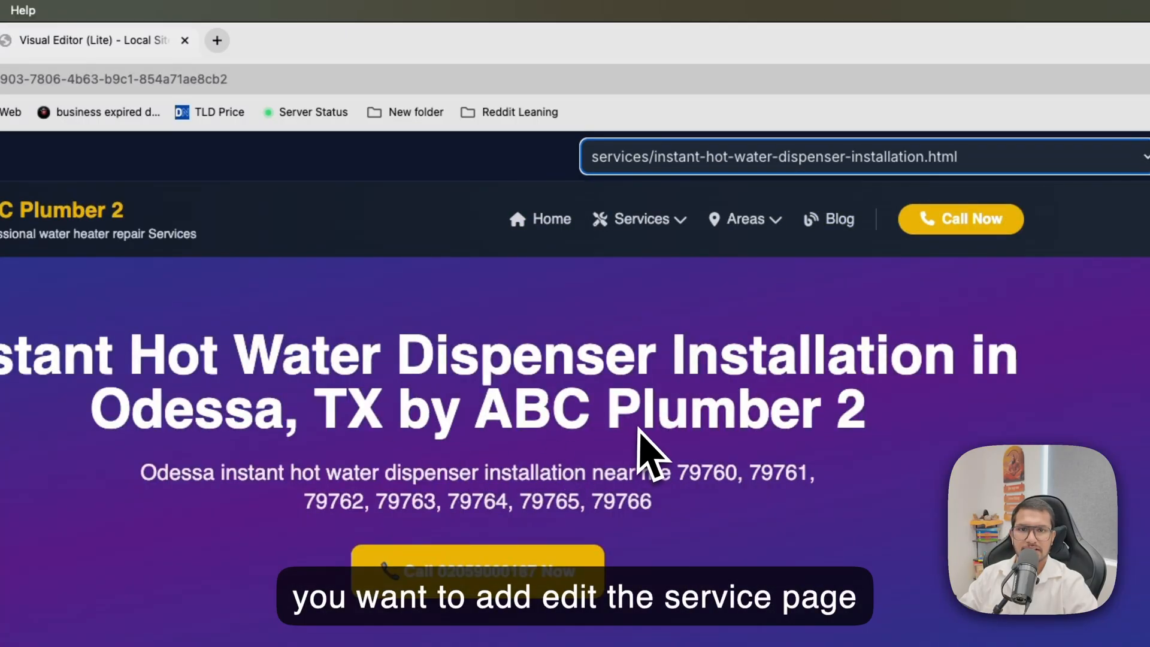
pyautogui.click(751, 168)
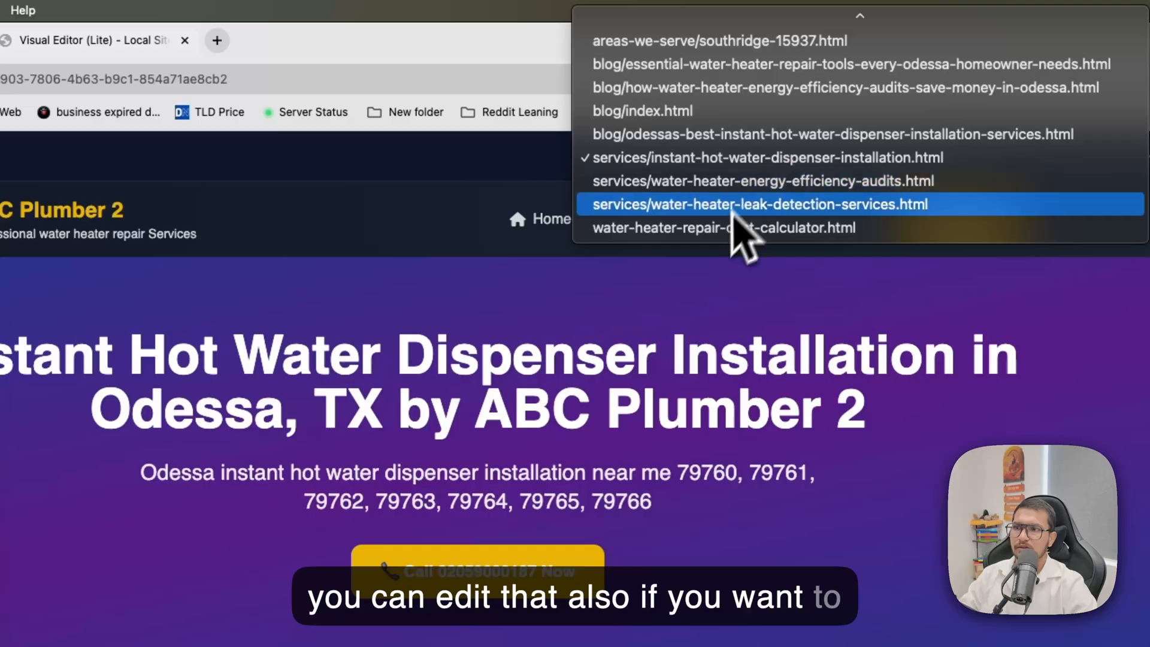
pyautogui.click(725, 232)
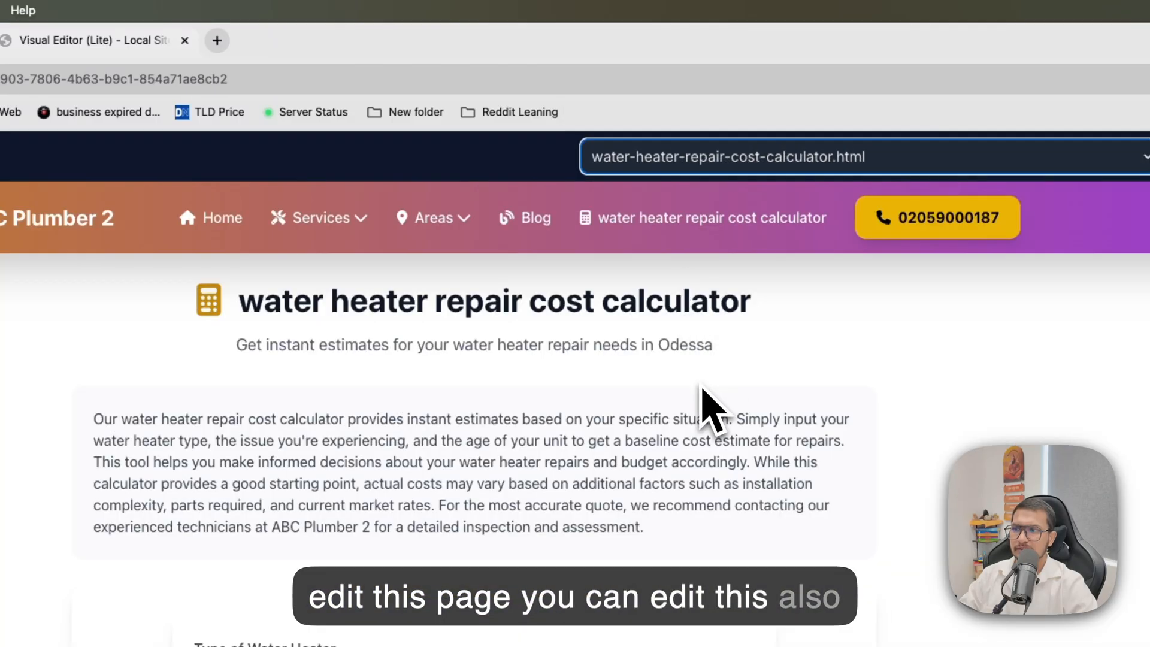
pyautogui.scroll(-3, 689, 413)
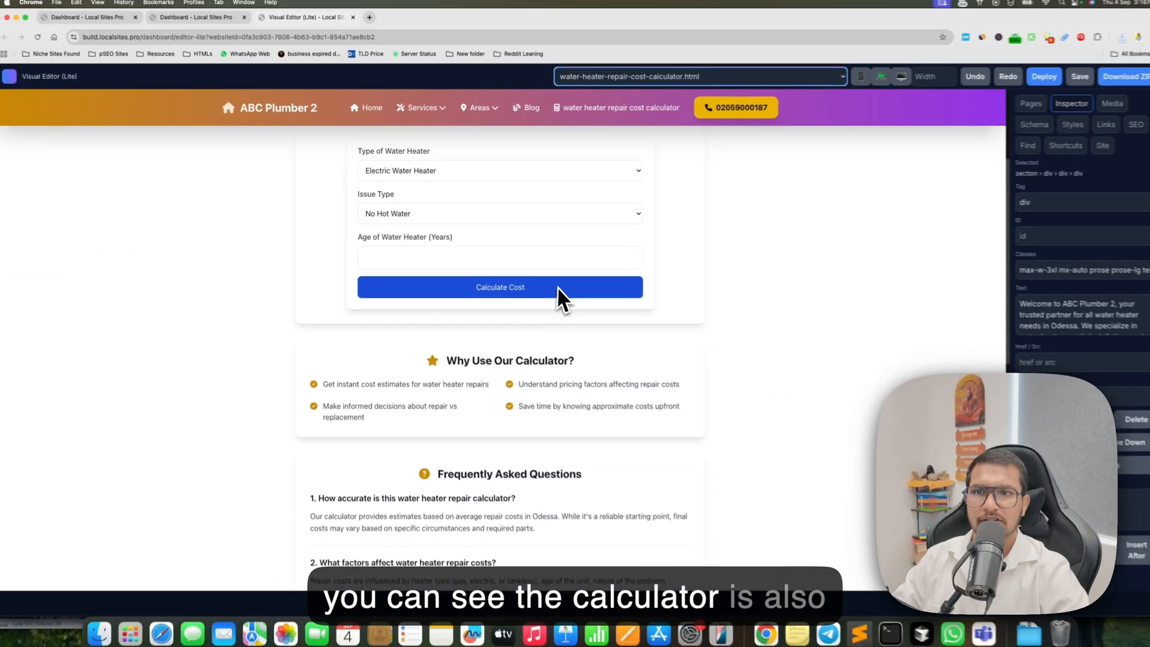
pyautogui.scroll(-6, 601, 602)
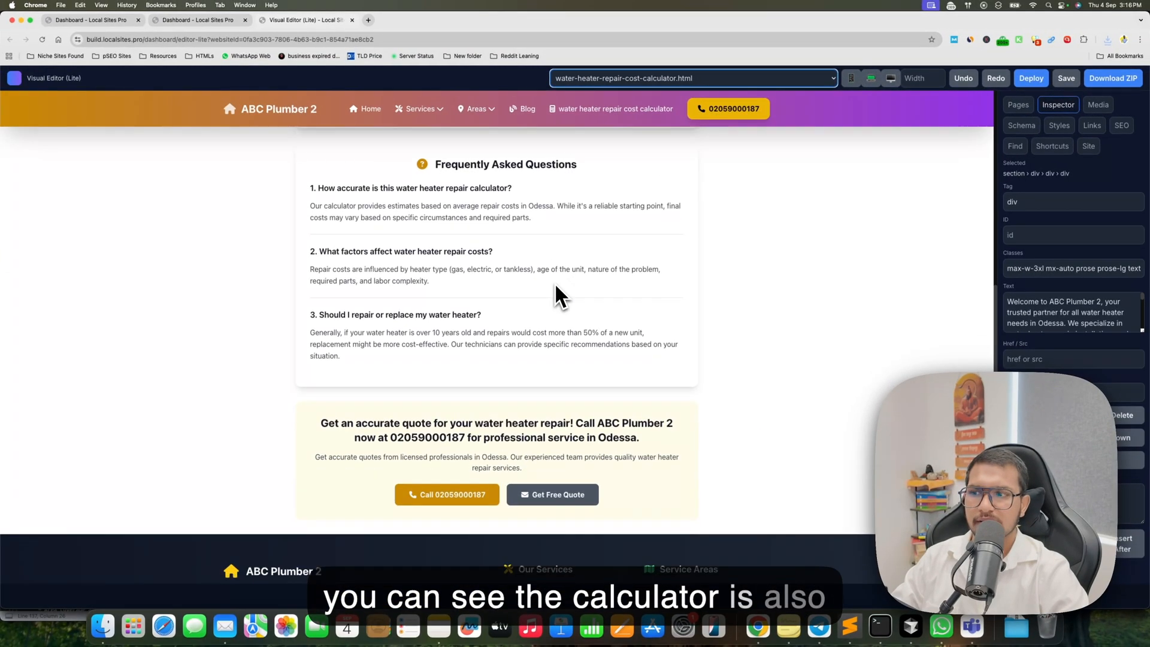
pyautogui.scroll(10, 547, 201)
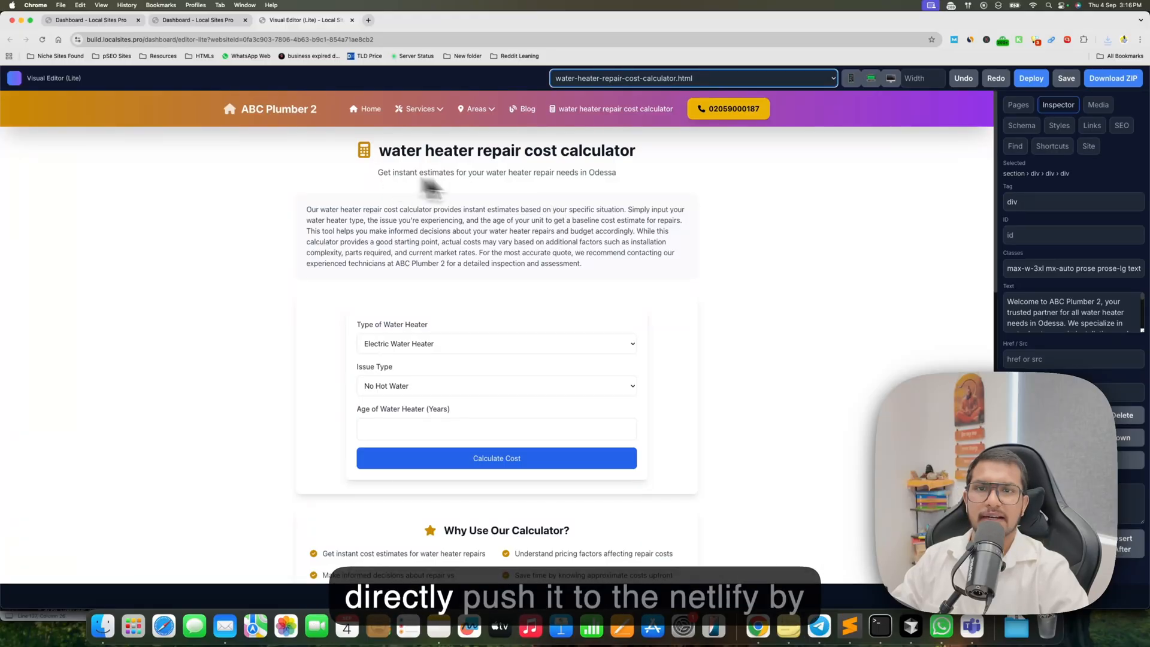
# Deploy the website to Netlify with the site name "water-heater-repair-2" and view the live site.
pyautogui.click(1032, 79)
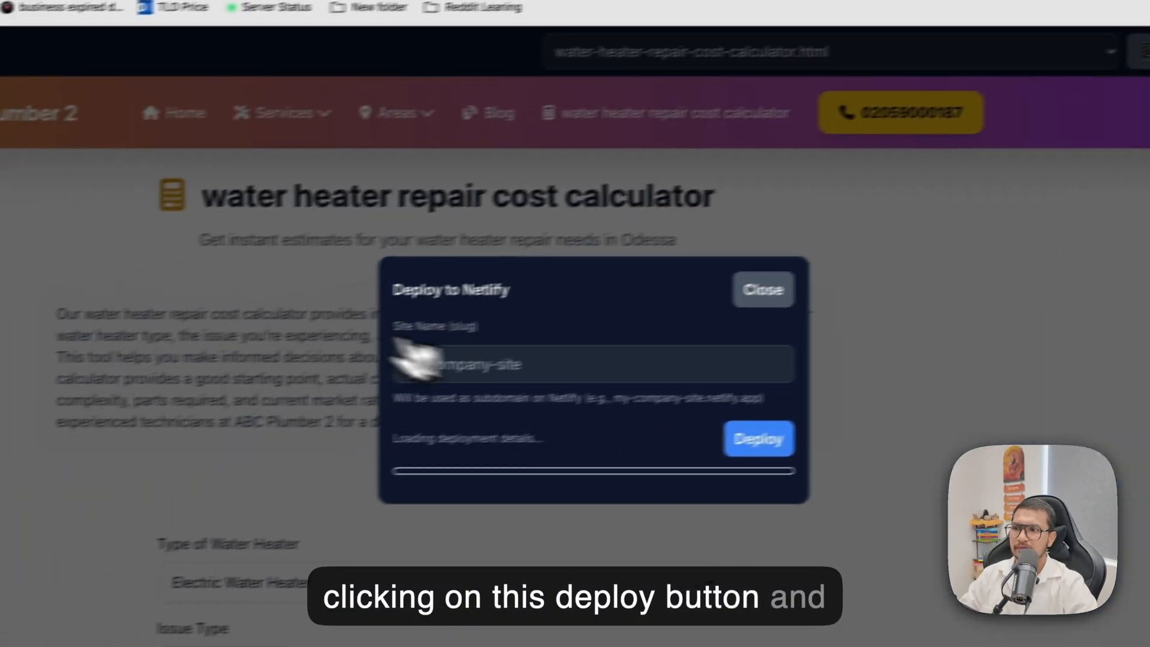
pyautogui.click(96, 468)
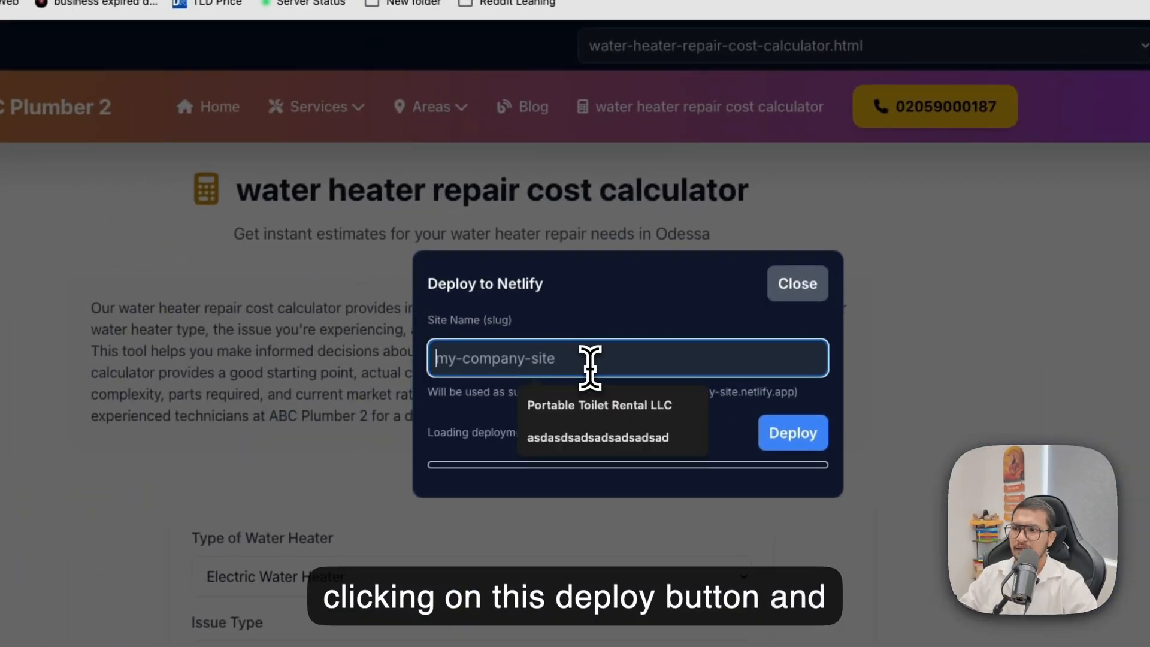
pyautogui.write('water-heater-repair')
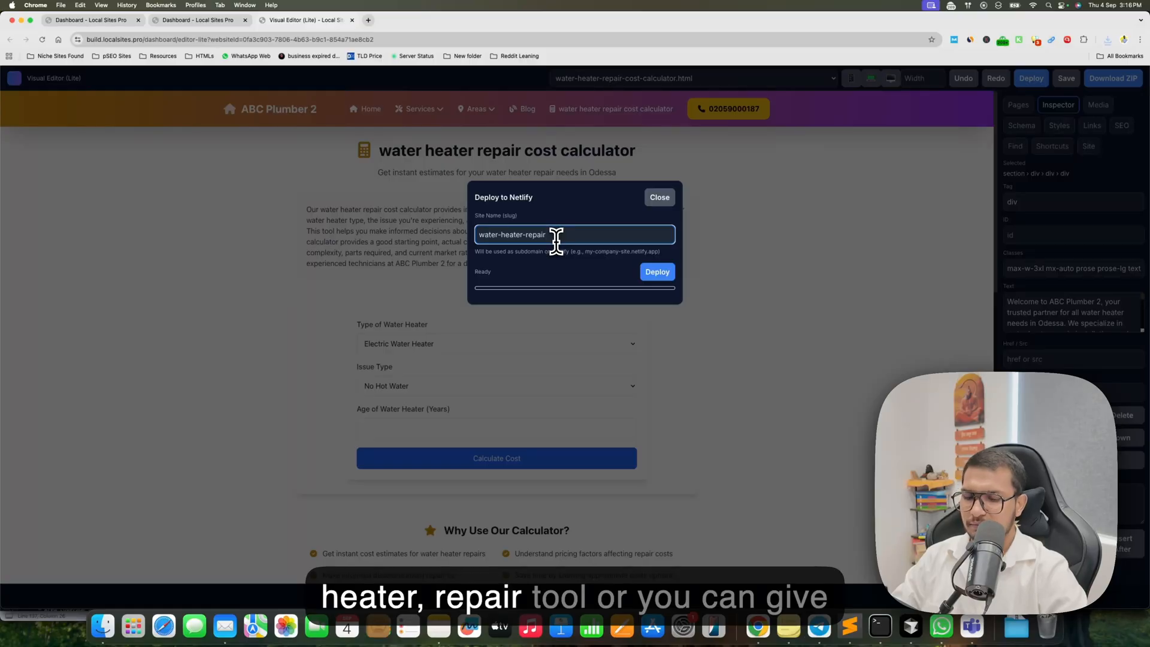
pyautogui.write('-2')
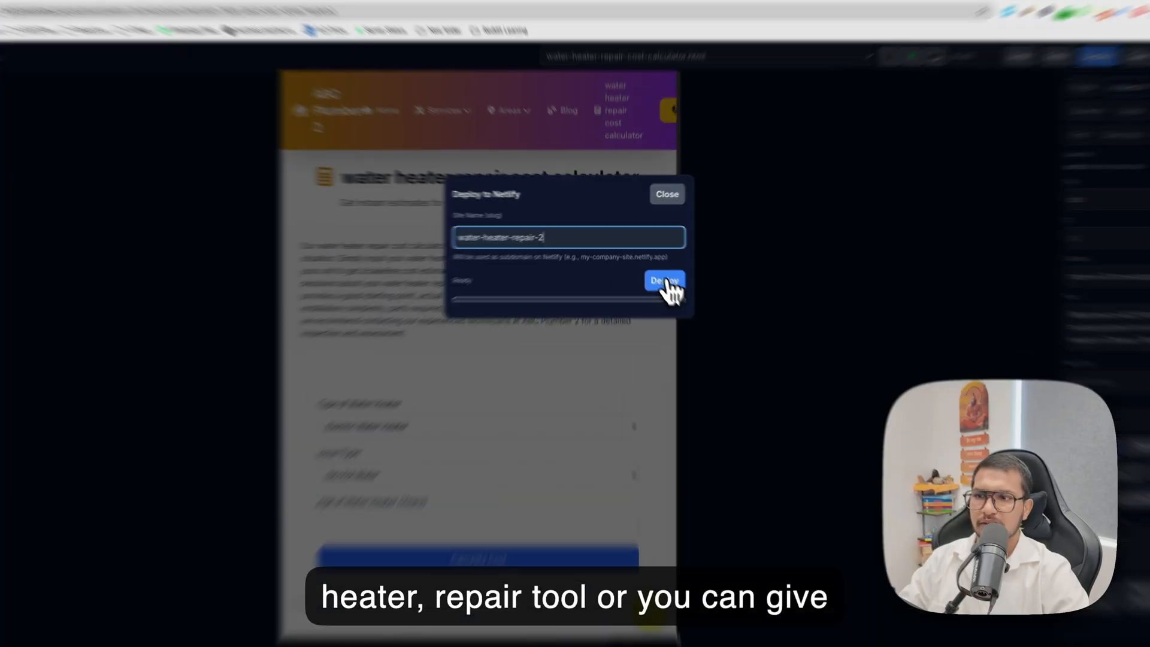
pyautogui.click(657, 272)
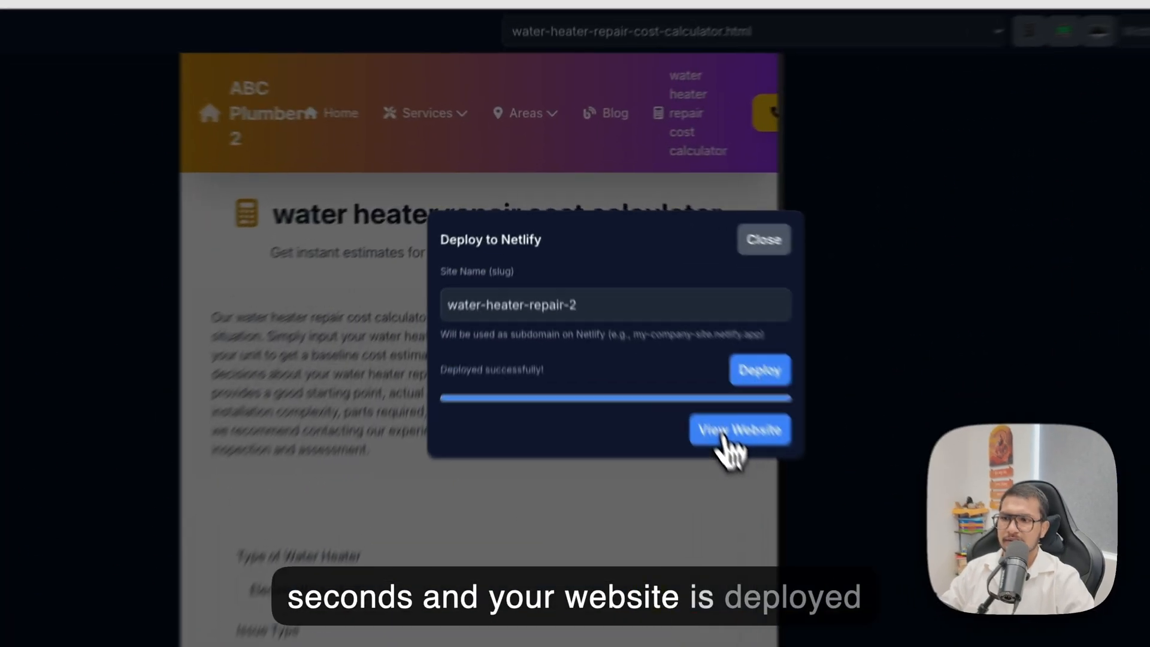
pyautogui.click(641, 307)
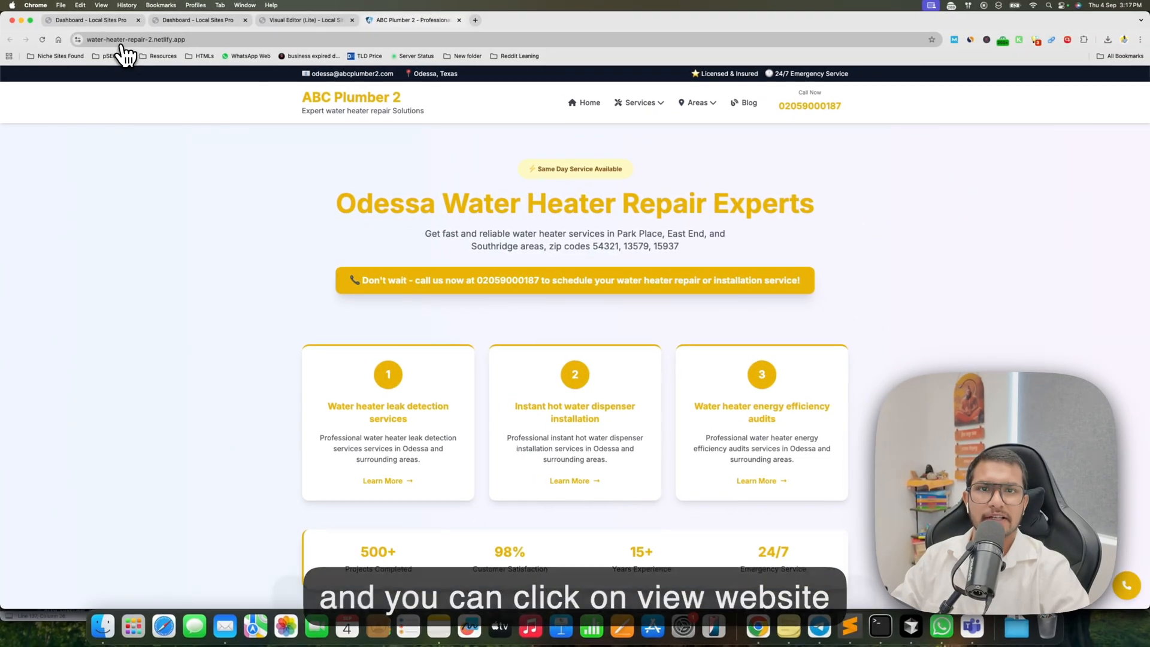
# Log in to Netlify in a new tab, open the water-heater-repair-2 project and follow its live site link.
pyautogui.press('super+t')
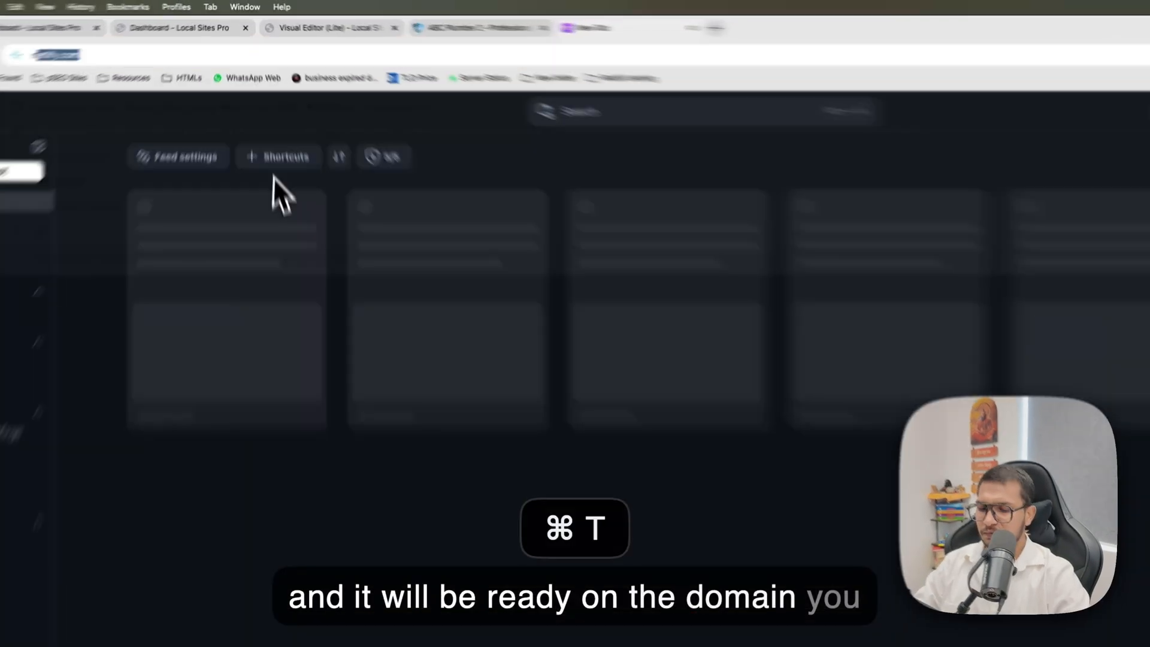
pyautogui.write('net')
pyautogui.press('Return')
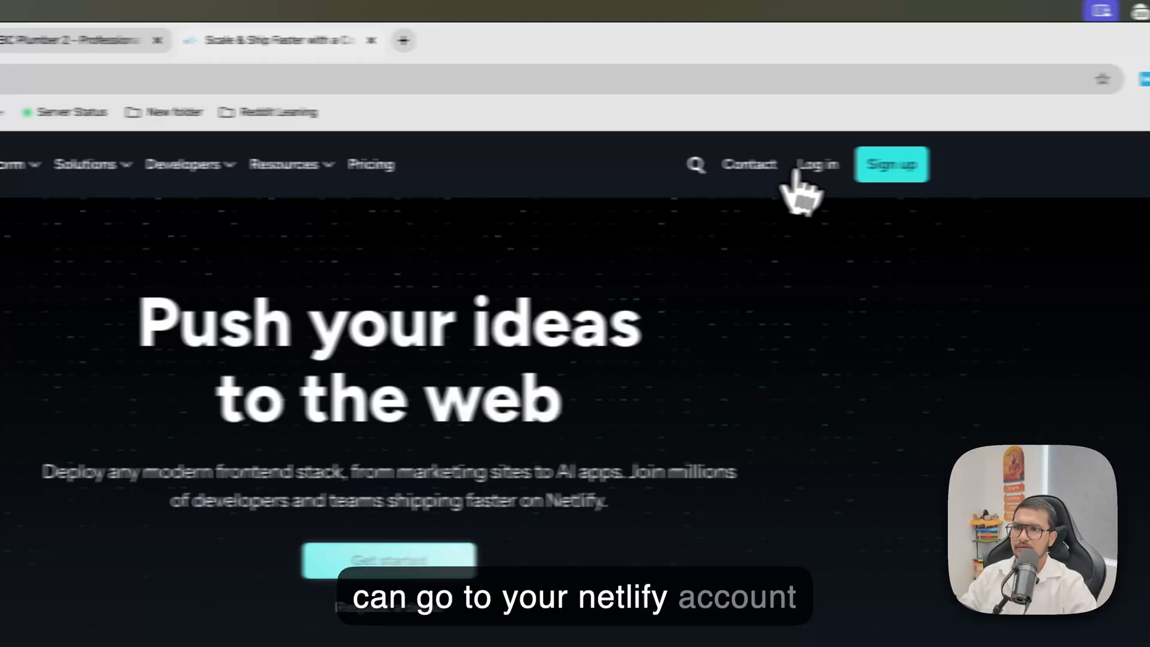
pyautogui.click(806, 171)
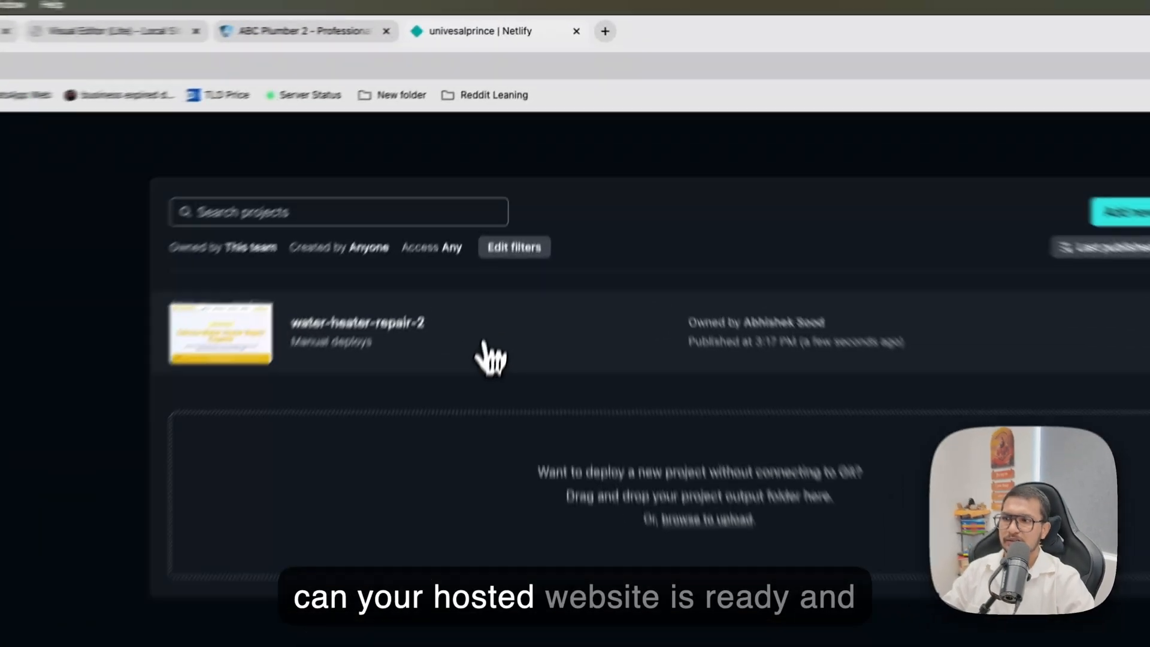
pyautogui.click(510, 198)
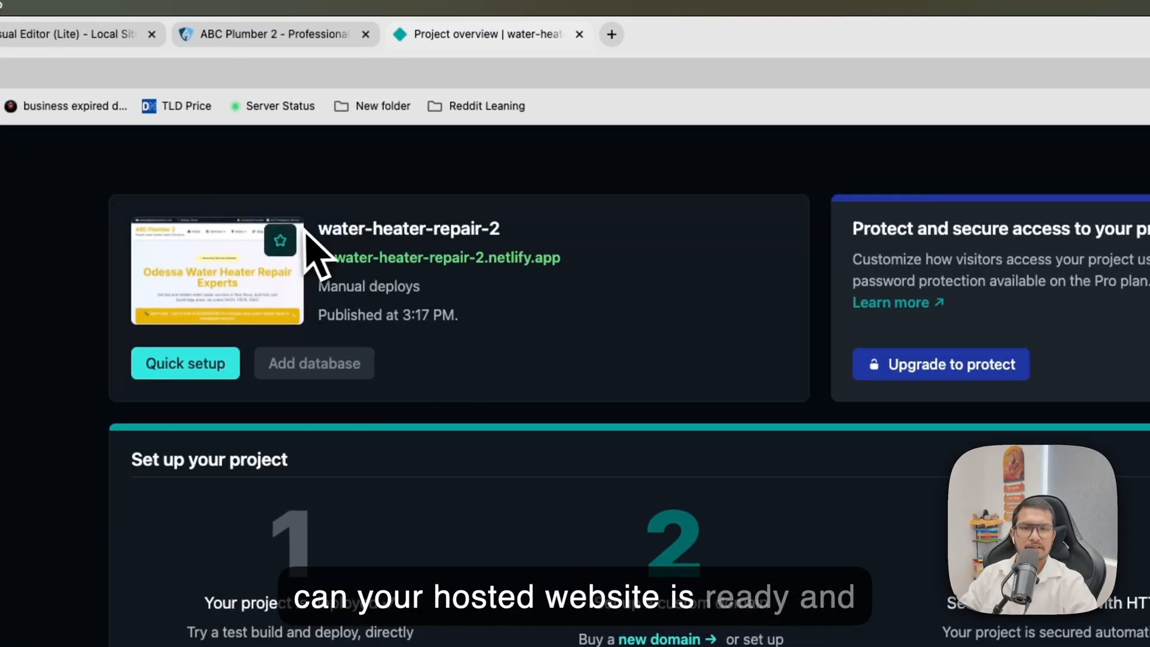
pyautogui.click(354, 274)
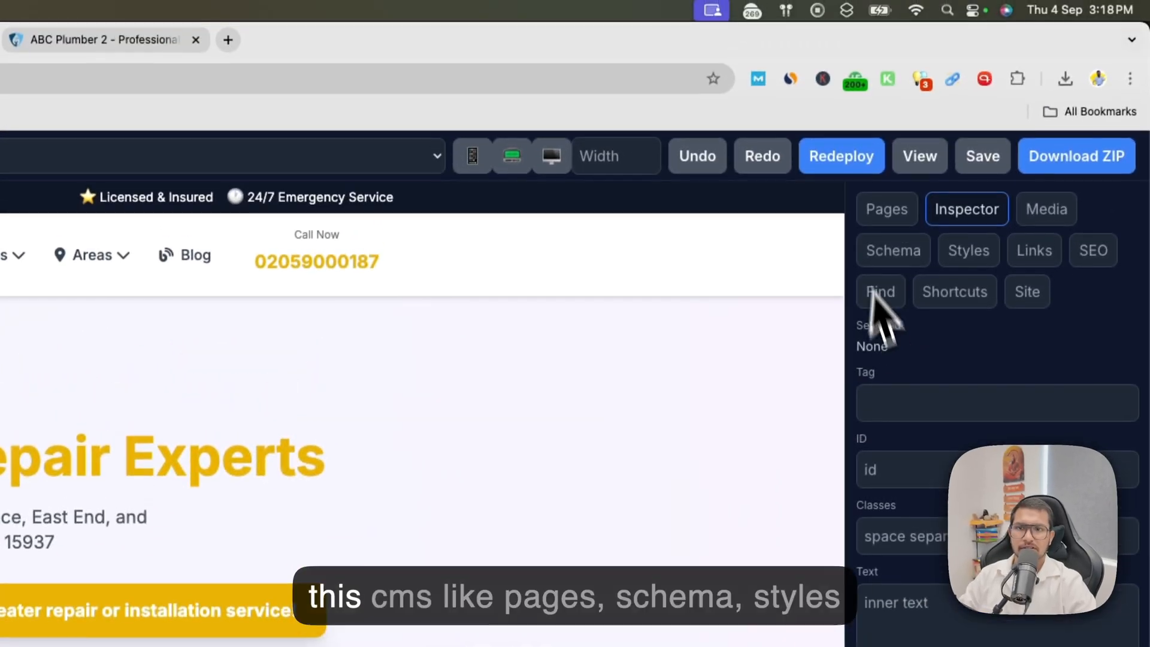
# Examine the visual editor's Pages, Schema and Links tools for the homepage.
pyautogui.click(886, 211)
pyautogui.click(893, 254)
pyautogui.click(1049, 255)
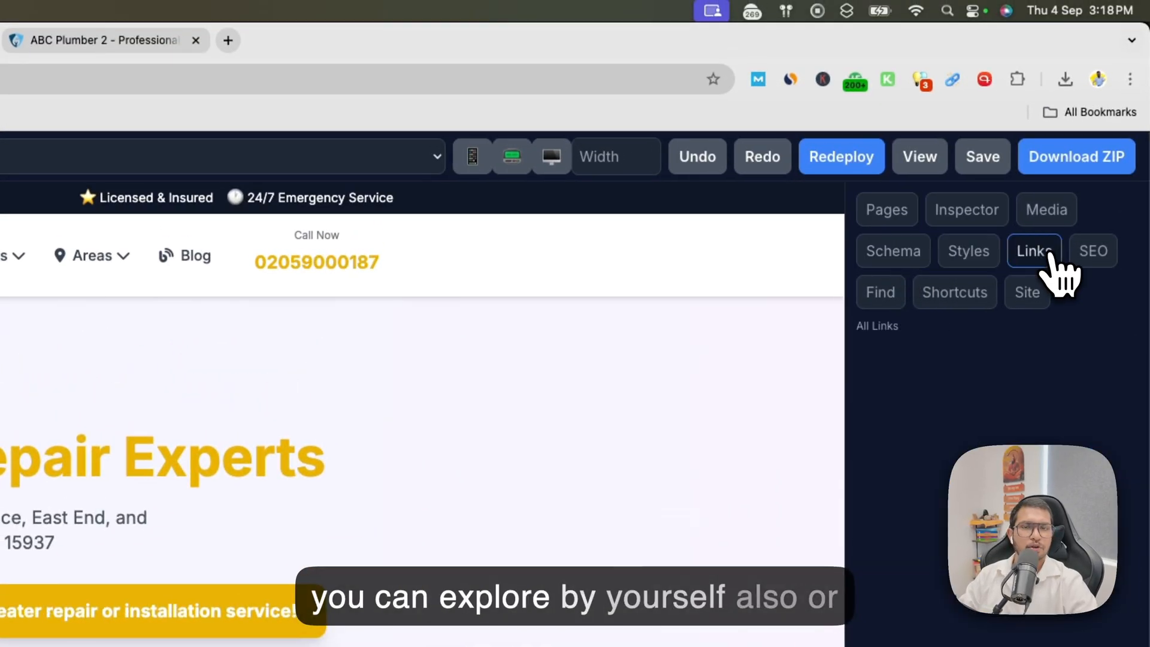